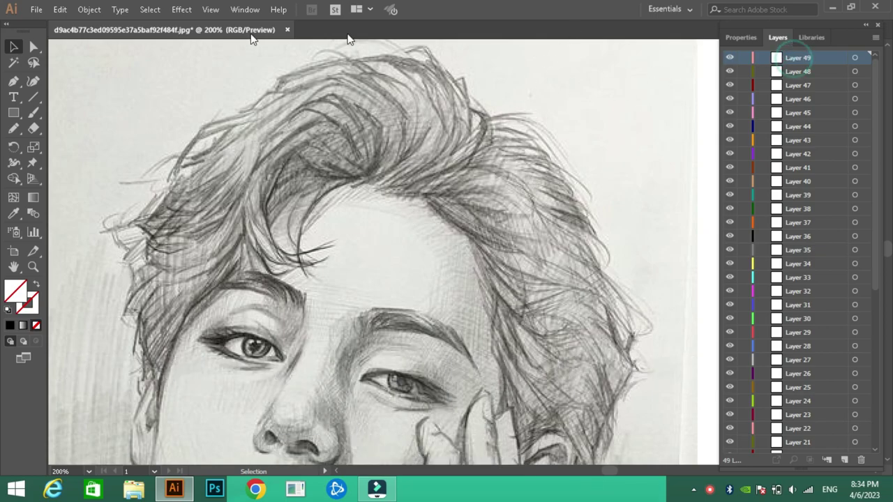
# Step: Choose the plain freehand Pencil tool and zoom the pencil-sketch portrait to 400%
pyautogui.click(13, 129)
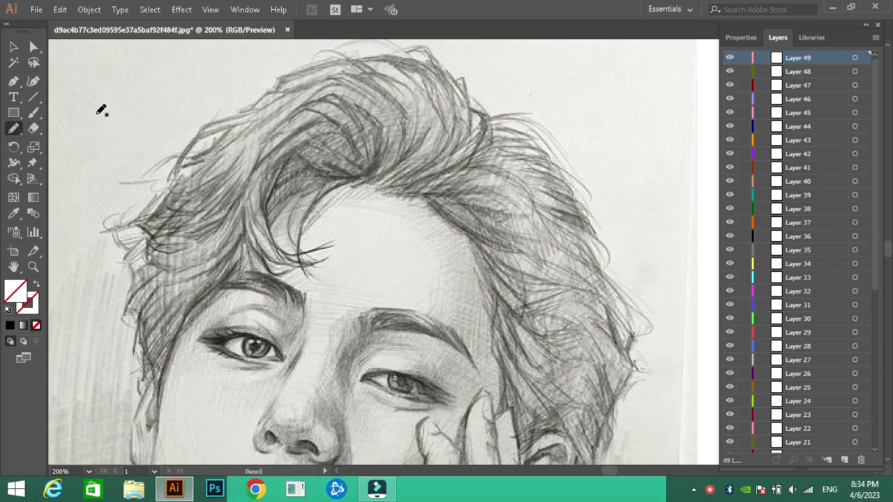
pyautogui.click(12, 131)
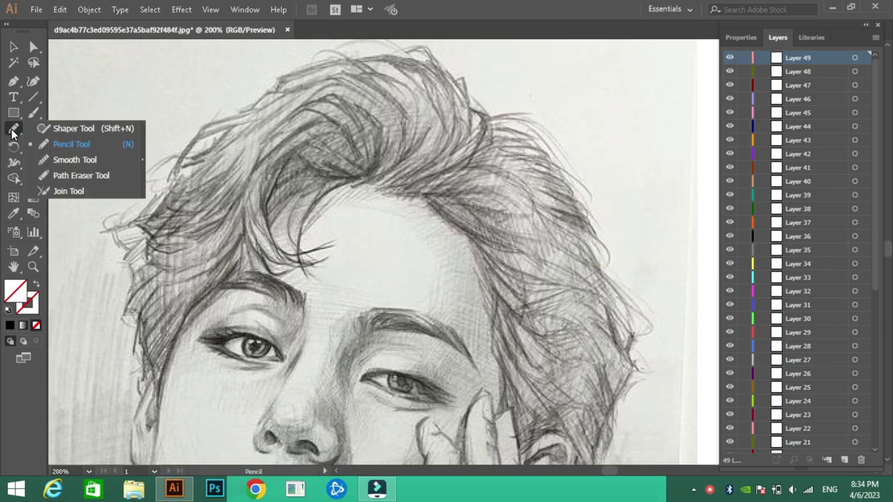
pyautogui.click(84, 144)
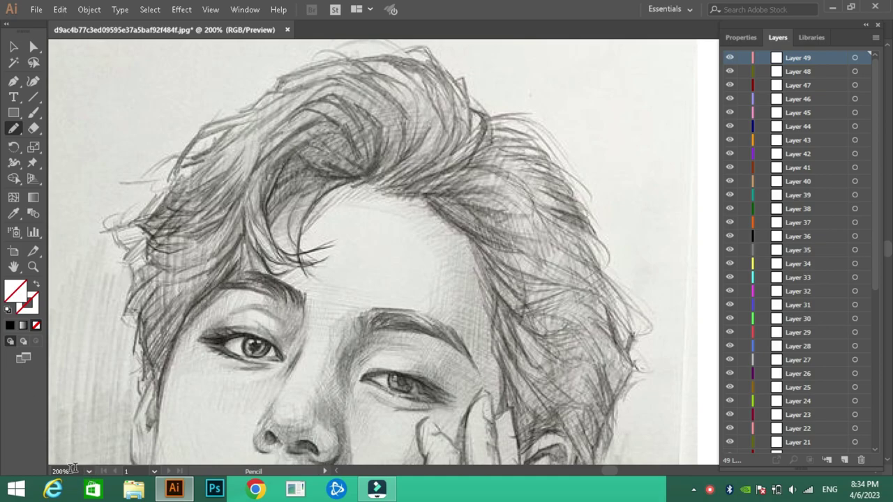
pyautogui.click(88, 471)
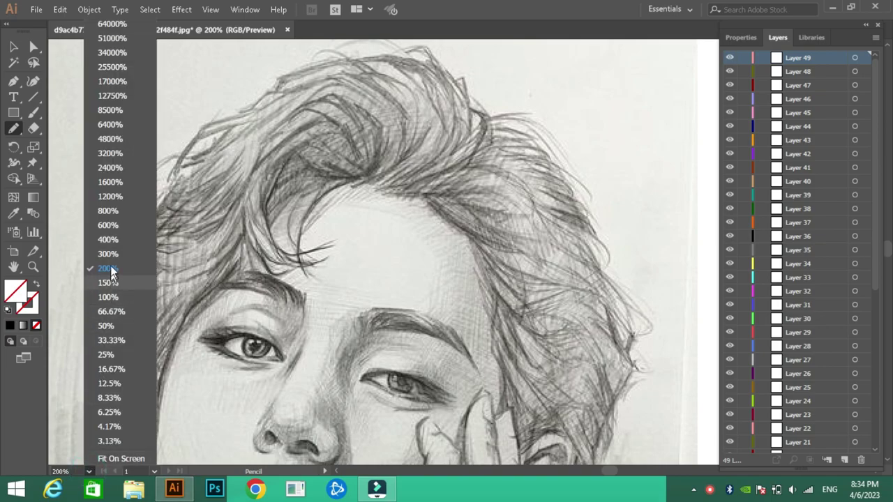
pyautogui.click(109, 240)
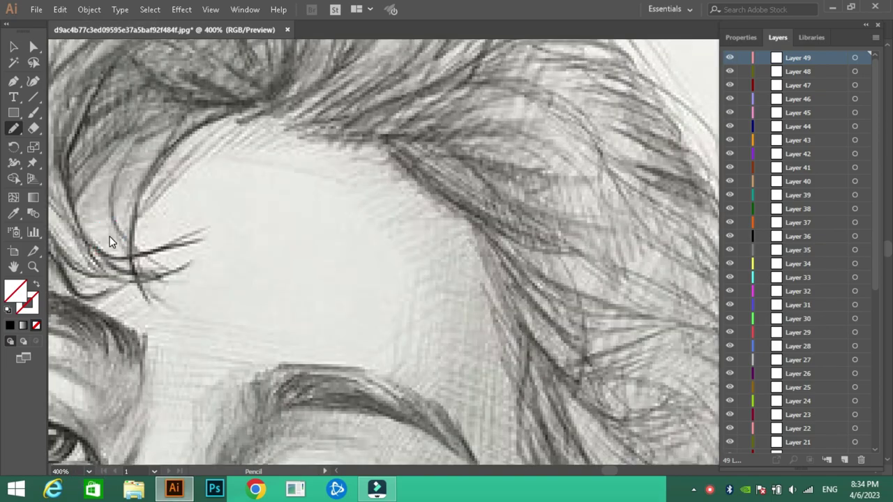
# Step: Pan to the forehead and trace the hairline curve and the curl's left edge
pyautogui.press('space')
pyautogui.moveTo(185, 219); pyautogui.dragTo(363, 322)
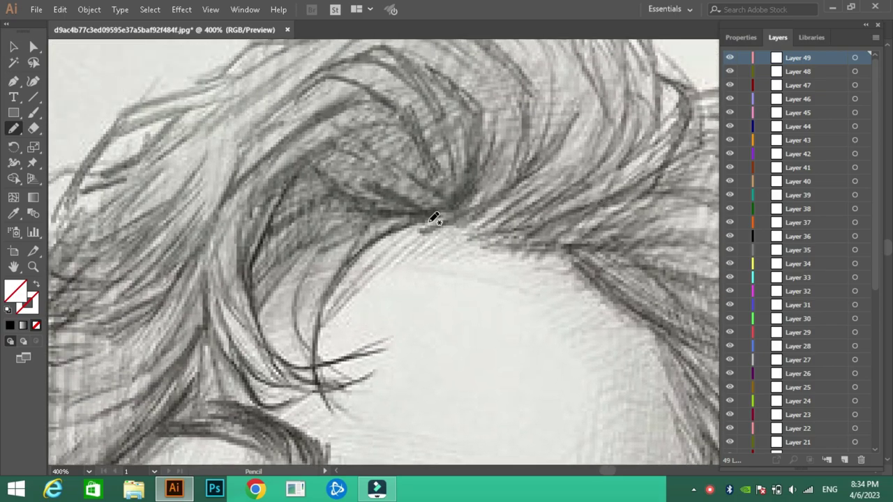
pyautogui.moveTo(430, 216)
pyautogui.mouseDown()
pyautogui.moveTo(400, 235)
pyautogui.moveTo(324, 359)
pyautogui.moveTo(332, 416)
pyautogui.mouseUp()
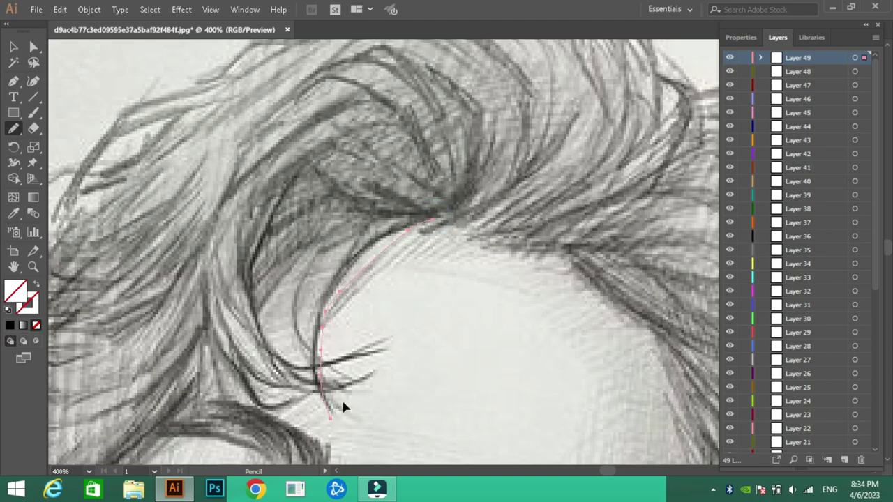
pyautogui.keyDown('ctrl'); pyautogui.click(343, 407); pyautogui.keyUp('ctrl')
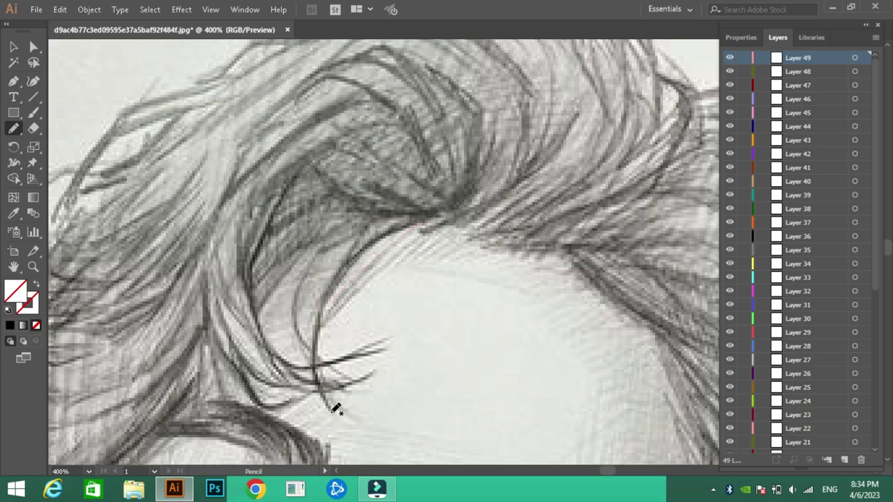
pyautogui.moveTo(330, 410)
pyautogui.mouseDown()
pyautogui.moveTo(340, 288)
pyautogui.moveTo(362, 253)
pyautogui.moveTo(438, 208)
pyautogui.moveTo(462, 208)
pyautogui.mouseUp()
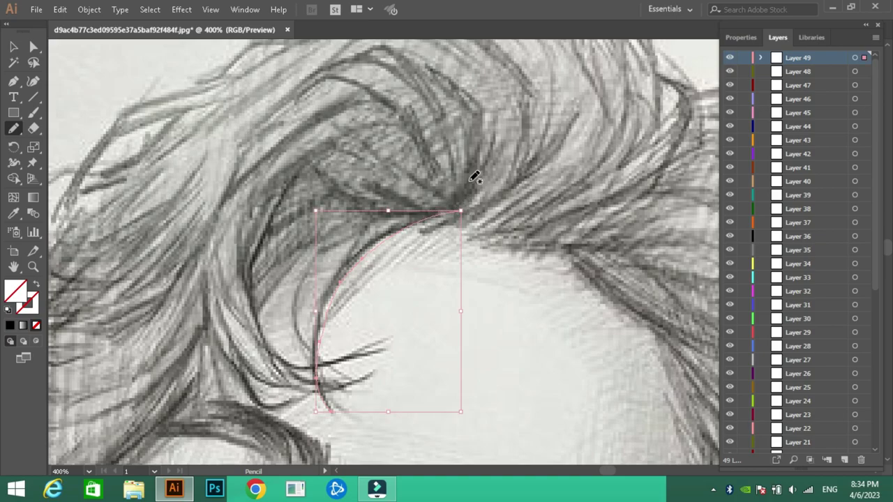
# Step: Trace strands curving down from the hair crown and over the curl's crest
pyautogui.moveTo(470, 173); pyautogui.dragTo(503, 257)
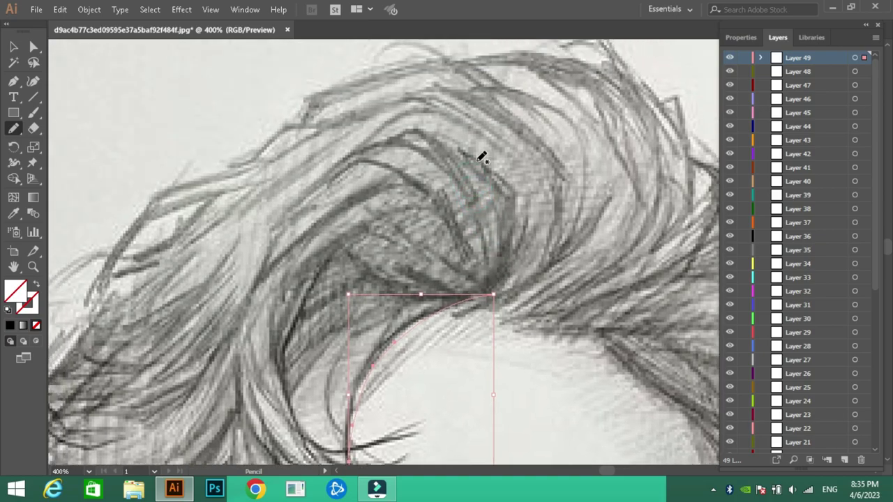
pyautogui.moveTo(461, 150)
pyautogui.mouseDown()
pyautogui.moveTo(516, 226)
pyautogui.moveTo(514, 244)
pyautogui.mouseUp()
pyautogui.moveTo(537, 211); pyautogui.dragTo(493, 295)
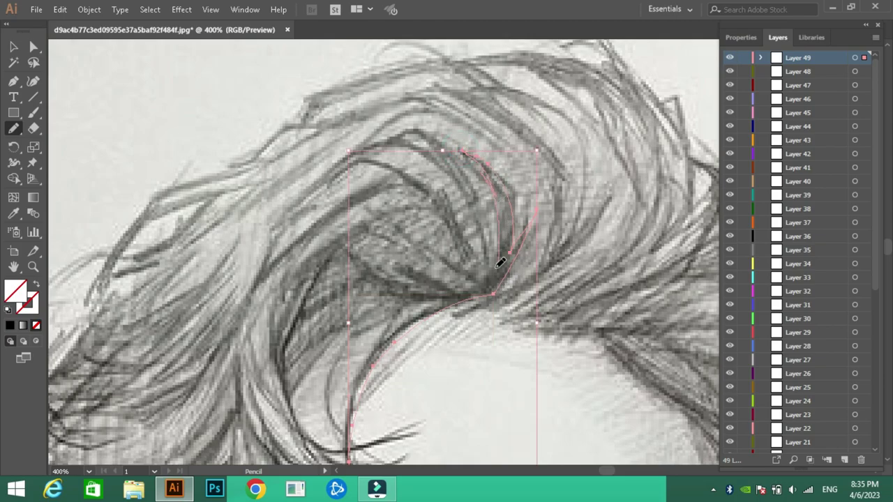
pyautogui.moveTo(496, 267); pyautogui.dragTo(465, 162)
pyautogui.moveTo(412, 131); pyautogui.dragTo(449, 169)
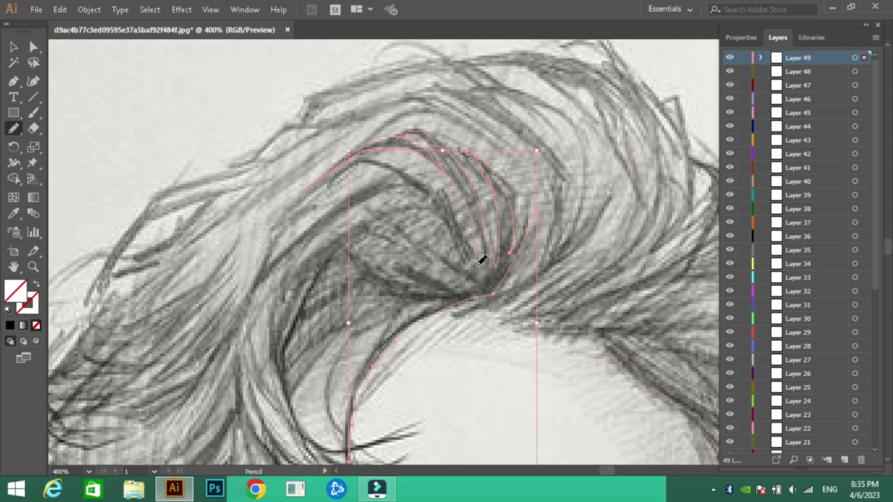
# Step: Add strands under the crest, down the curl's left side and arcing across it
pyautogui.moveTo(477, 262); pyautogui.dragTo(471, 226)
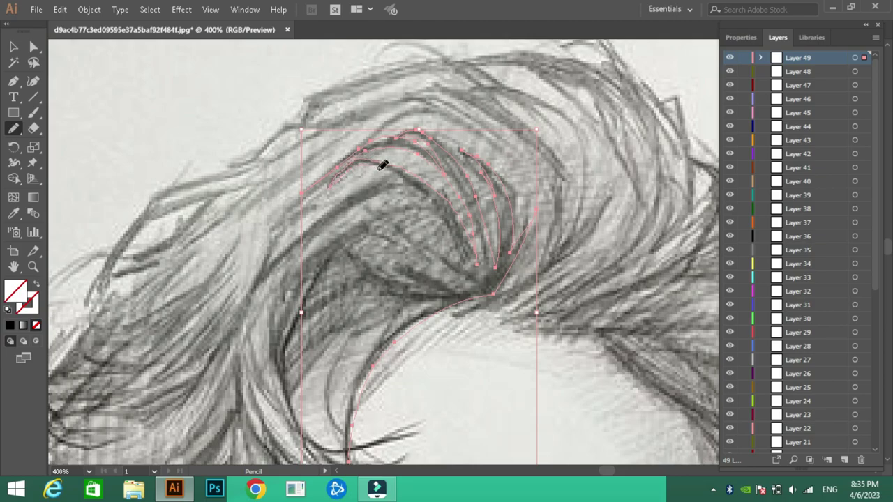
pyautogui.moveTo(406, 183); pyautogui.dragTo(347, 199)
pyautogui.moveTo(255, 280)
pyautogui.mouseDown()
pyautogui.moveTo(227, 337)
pyautogui.moveTo(313, 225)
pyautogui.moveTo(357, 202)
pyautogui.mouseUp()
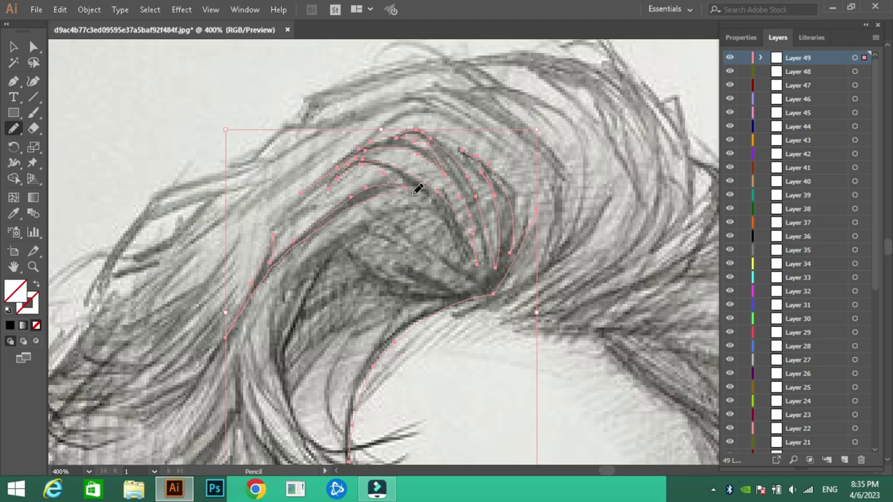
pyautogui.moveTo(417, 188)
pyautogui.mouseDown()
pyautogui.moveTo(439, 205)
pyautogui.moveTo(382, 205)
pyautogui.moveTo(301, 281)
pyautogui.moveTo(274, 334)
pyautogui.moveTo(291, 403)
pyautogui.mouseUp()
pyautogui.scroll(-3, 293, 318)
# Step: Trace inner strands near the curl's lower tip and along its inner crest, then deselect all
pyautogui.scroll(-3, 293, 314)
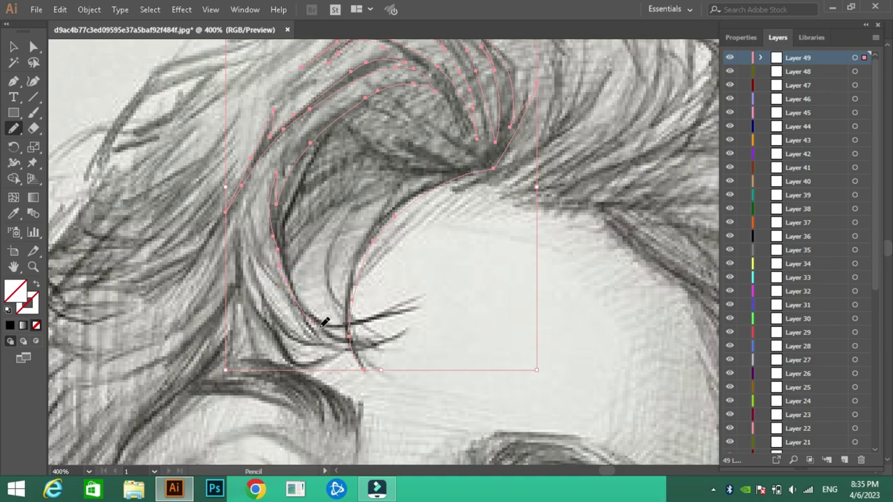
pyautogui.moveTo(356, 329)
pyautogui.mouseDown()
pyautogui.moveTo(413, 311)
pyautogui.moveTo(326, 318)
pyautogui.mouseUp()
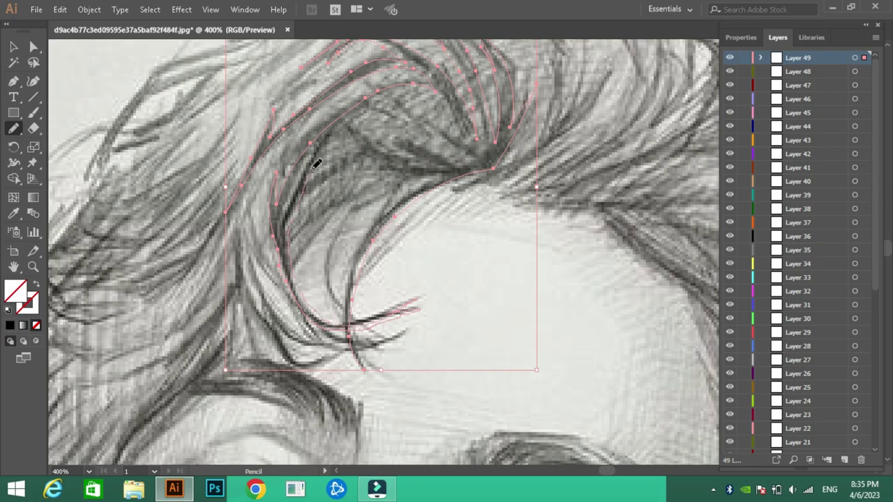
pyautogui.moveTo(418, 92)
pyautogui.mouseDown()
pyautogui.moveTo(447, 98)
pyautogui.moveTo(477, 142)
pyautogui.mouseUp()
pyautogui.moveTo(423, 111)
pyautogui.mouseDown()
pyautogui.moveTo(488, 153)
pyautogui.moveTo(453, 155)
pyautogui.mouseUp()
pyautogui.moveTo(403, 127)
pyautogui.mouseDown()
pyautogui.moveTo(460, 163)
pyautogui.moveTo(415, 154)
pyautogui.mouseUp()
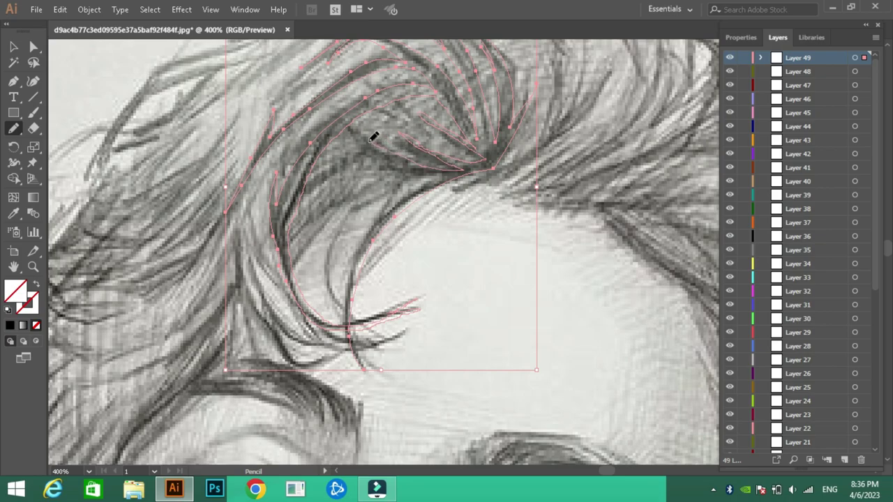
pyautogui.moveTo(358, 119)
pyautogui.mouseDown()
pyautogui.moveTo(373, 145)
pyautogui.moveTo(291, 191)
pyautogui.moveTo(351, 156)
pyautogui.moveTo(409, 163)
pyautogui.moveTo(369, 173)
pyautogui.moveTo(409, 169)
pyautogui.mouseUp()
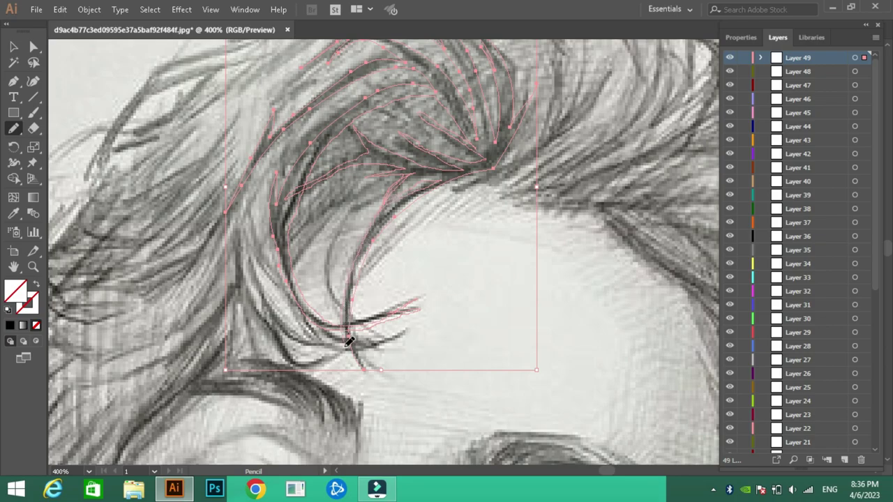
pyautogui.hotkey('ctrl', 'shift', 'a')
# Step: Nudge a couple of strand anchor points into place with Direct Selection
pyautogui.hotkey('ctrl', 'a')
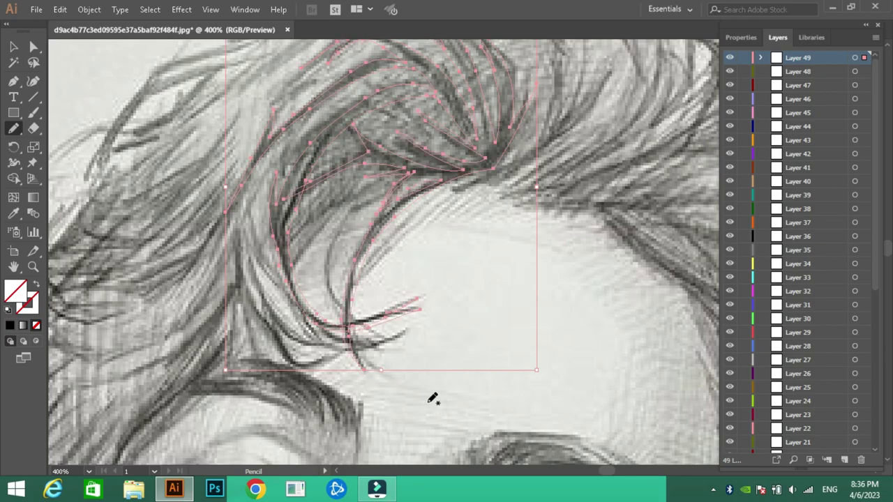
pyautogui.click(33, 47)
pyautogui.click(32, 49)
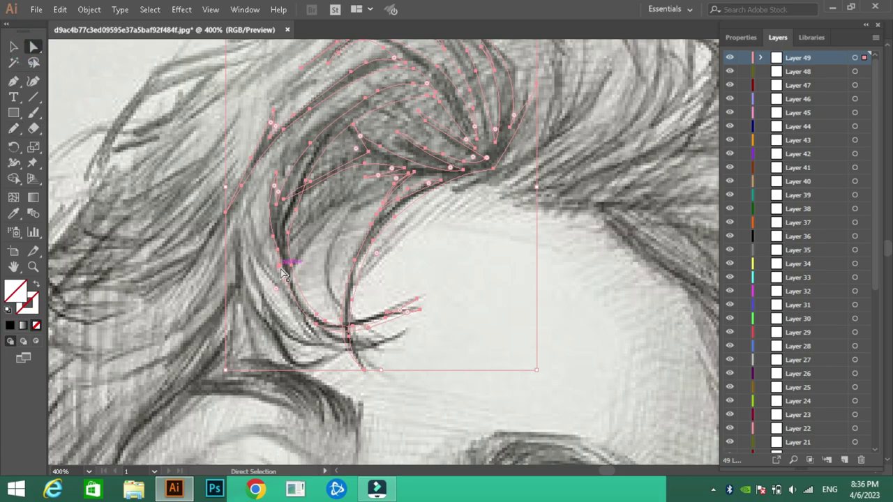
pyautogui.moveTo(281, 272); pyautogui.dragTo(297, 285)
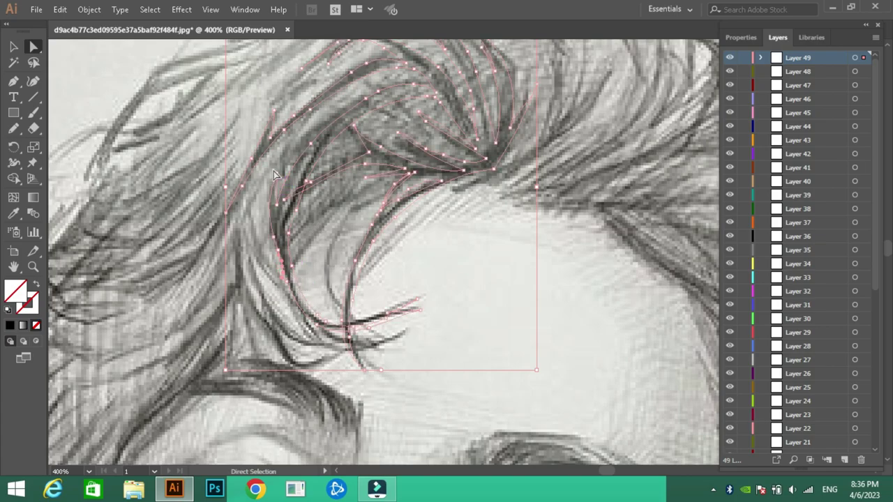
pyautogui.moveTo(279, 178); pyautogui.dragTo(286, 162)
pyautogui.click(272, 174)
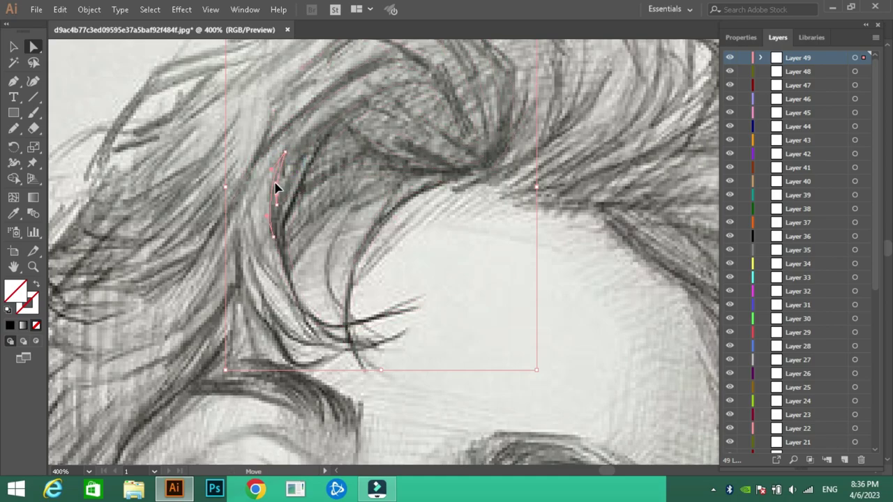
# Step: Select all the traced hair paths and give them a near-black fill
pyautogui.moveTo(275, 187); pyautogui.dragTo(437, 240)
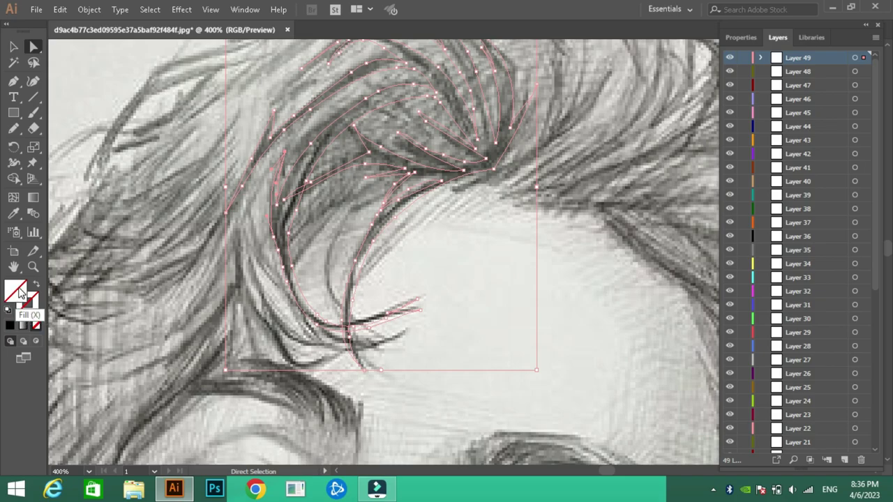
pyautogui.doubleClick(19, 291)
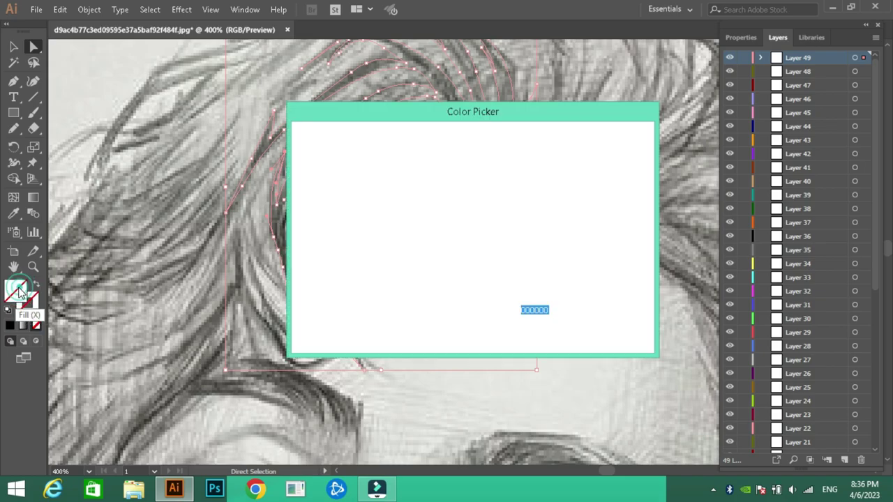
pyautogui.moveTo(345, 296); pyautogui.dragTo(307, 308)
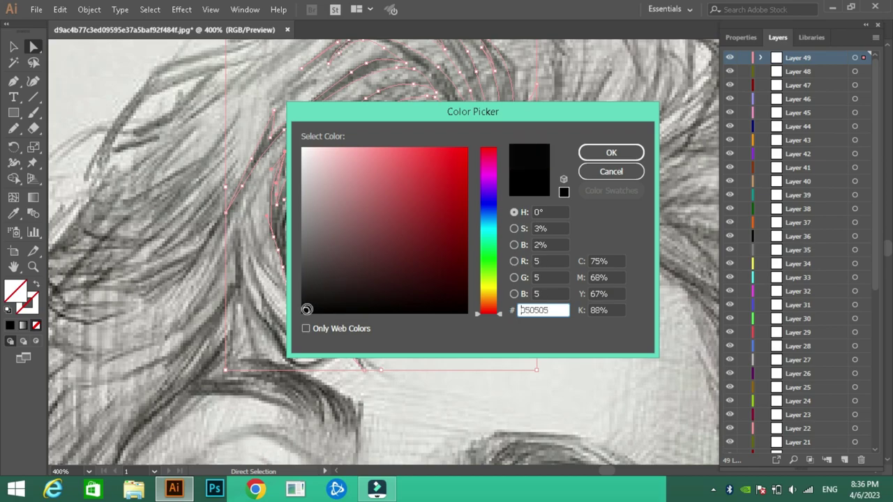
pyautogui.click(613, 150)
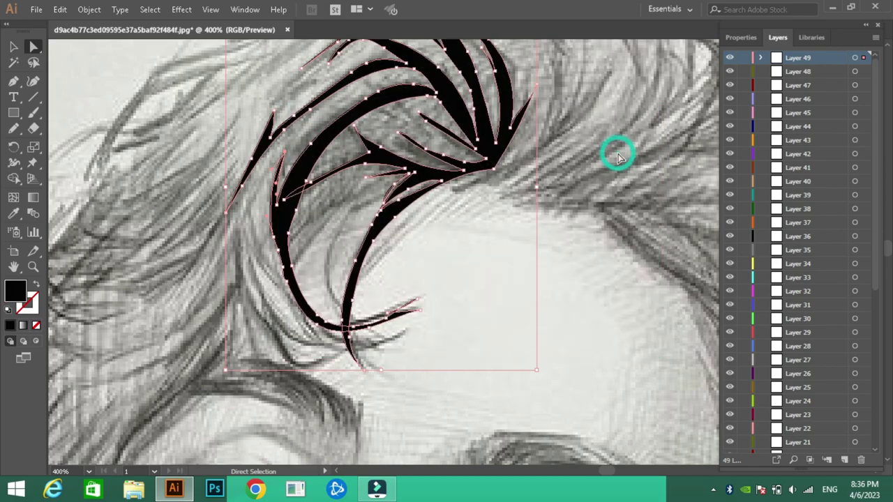
pyautogui.click(13, 48)
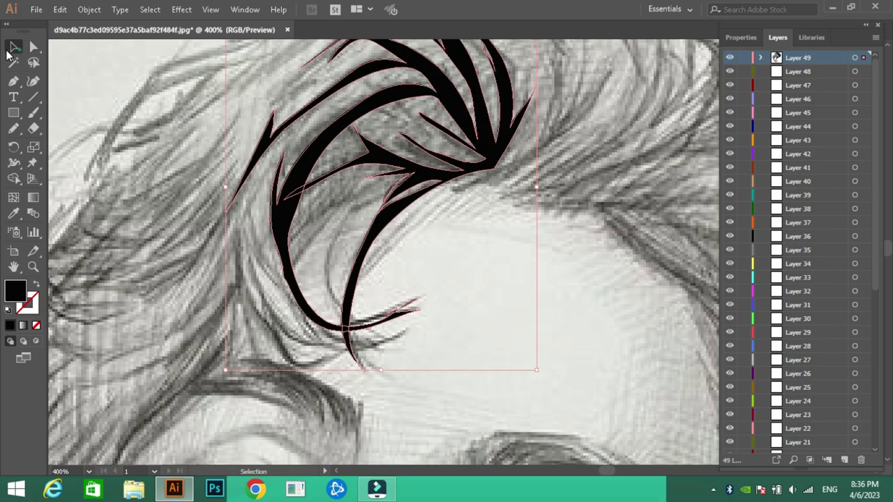
# Step: Pan to the upper crown and start a Pen outline along the hair's top edge
pyautogui.click(517, 210)
pyautogui.press('space')
pyautogui.moveTo(644, 204)
pyautogui.mouseDown()
pyautogui.moveTo(505, 309)
pyautogui.moveTo(504, 339)
pyautogui.mouseUp()
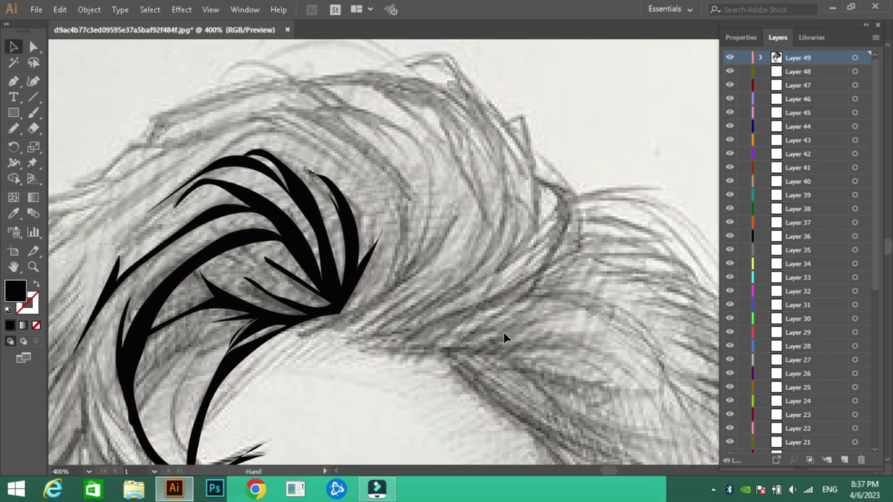
pyautogui.click(15, 81)
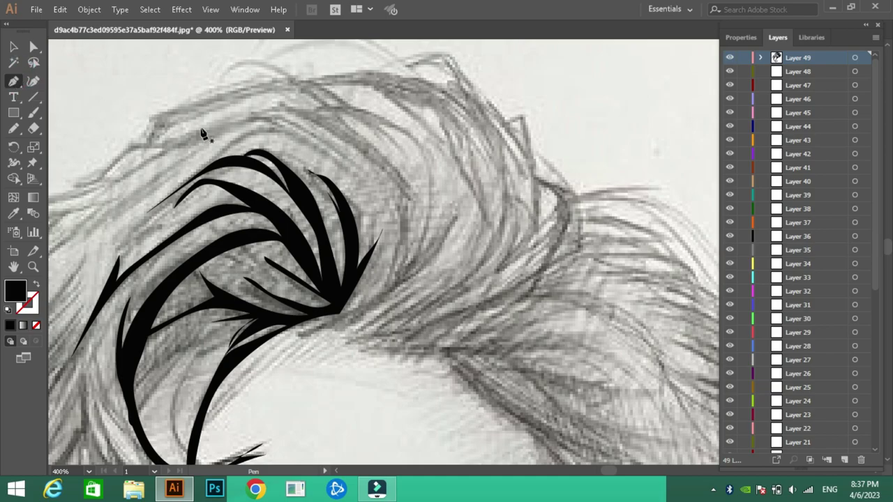
pyautogui.click(348, 313)
pyautogui.moveTo(348, 143); pyautogui.dragTo(248, 116)
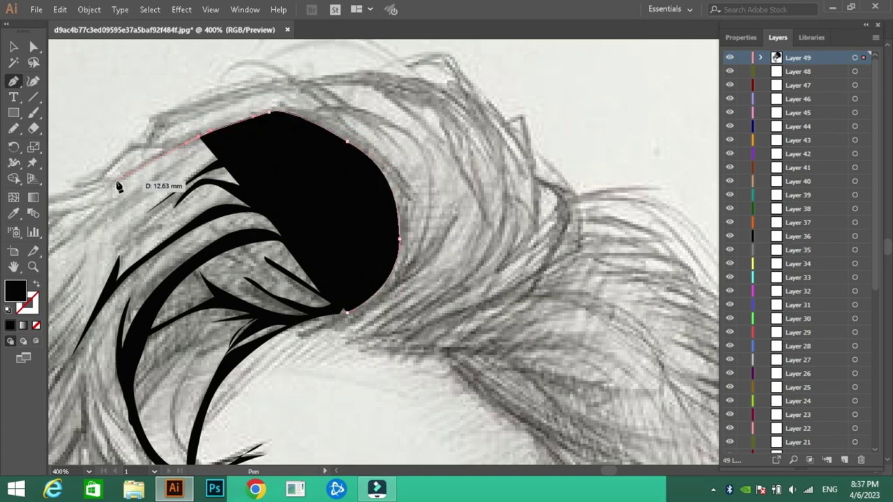
# Step: Finish the swept-up curl outline with the Pencil and fill it black
pyautogui.click(119, 179)
pyautogui.press('/')
pyautogui.click(364, 139)
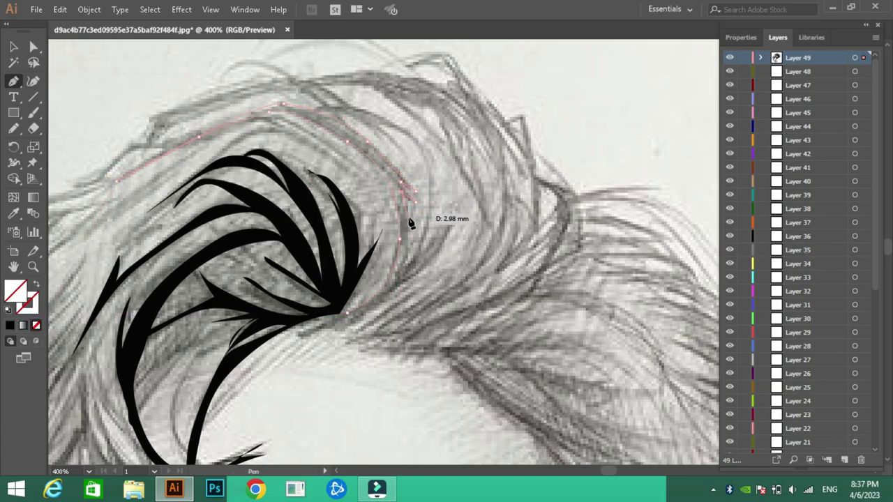
pyautogui.press('n')
pyautogui.moveTo(399, 271); pyautogui.dragTo(395, 129)
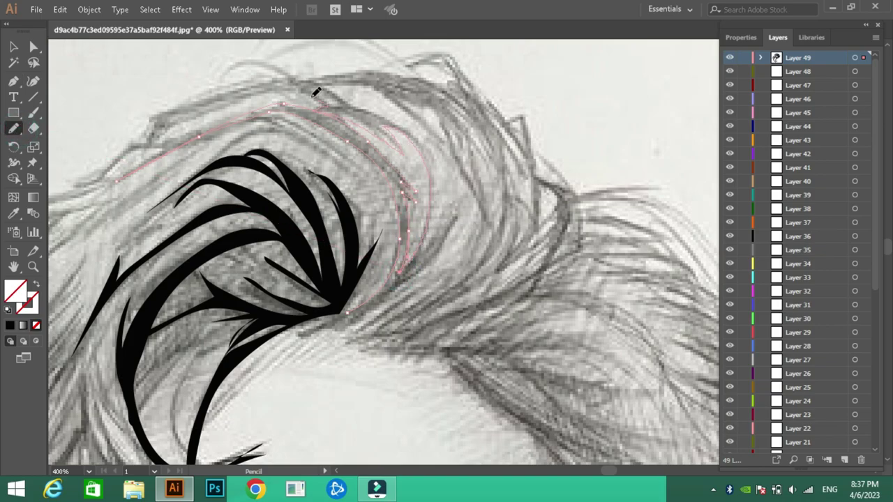
pyautogui.moveTo(293, 85)
pyautogui.mouseDown()
pyautogui.moveTo(441, 234)
pyautogui.moveTo(341, 312)
pyautogui.mouseUp()
pyautogui.press(',')
pyautogui.press('v')
pyautogui.scroll(-3, 640, 140)
# Step: Trace several strands curving down the side hair and fill them black
pyautogui.scroll(3, 641, 139)
pyautogui.press('n')
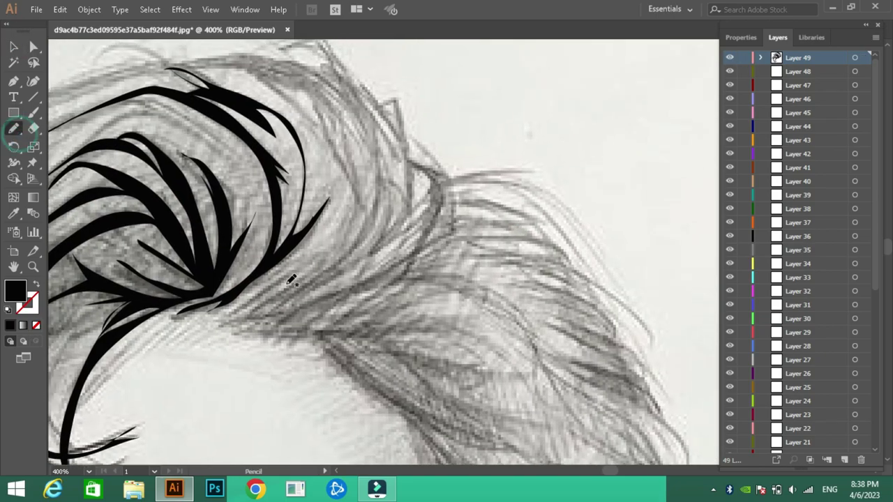
pyautogui.moveTo(293, 268); pyautogui.dragTo(230, 308)
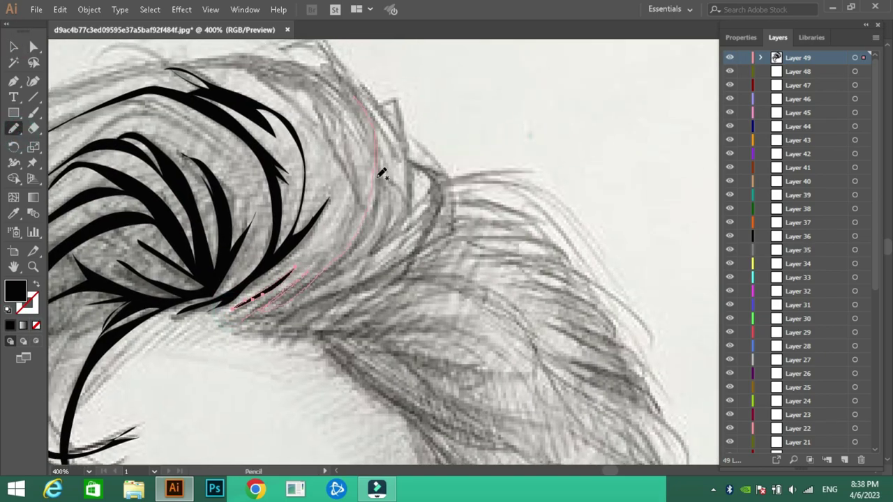
pyautogui.moveTo(438, 172); pyautogui.dragTo(263, 330)
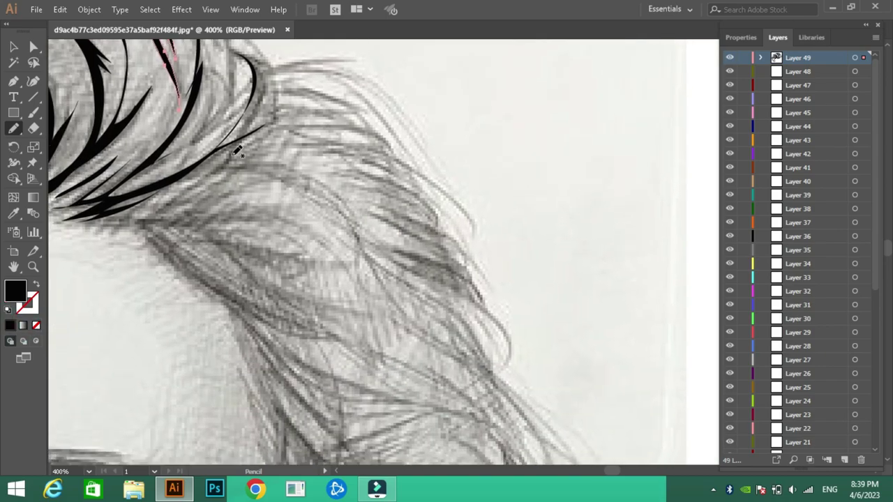
pyautogui.moveTo(481, 334); pyautogui.dragTo(490, 358)
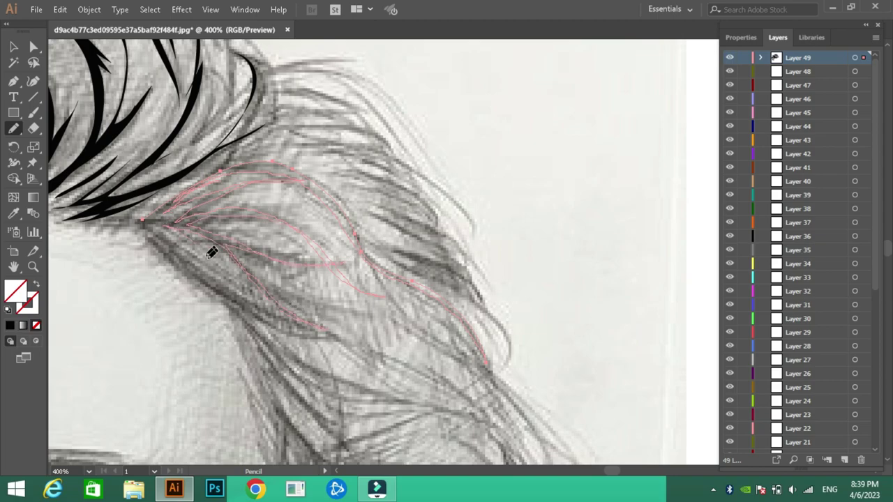
pyautogui.moveTo(209, 256)
pyautogui.mouseDown()
pyautogui.moveTo(262, 311)
pyautogui.moveTo(162, 244)
pyautogui.mouseUp()
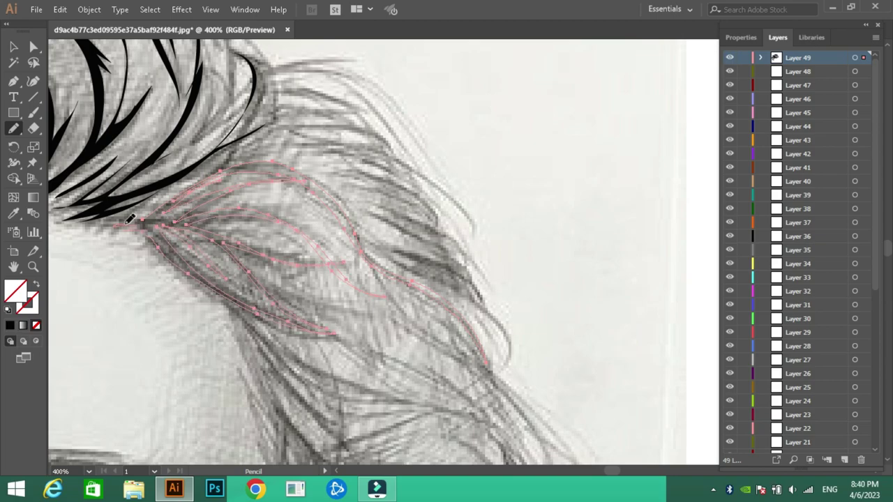
pyautogui.click(9, 325)
pyautogui.scroll(-5, 519, 140)
pyautogui.keyDown('ctrl'); pyautogui.click(520, 110); pyautogui.keyUp('ctrl')
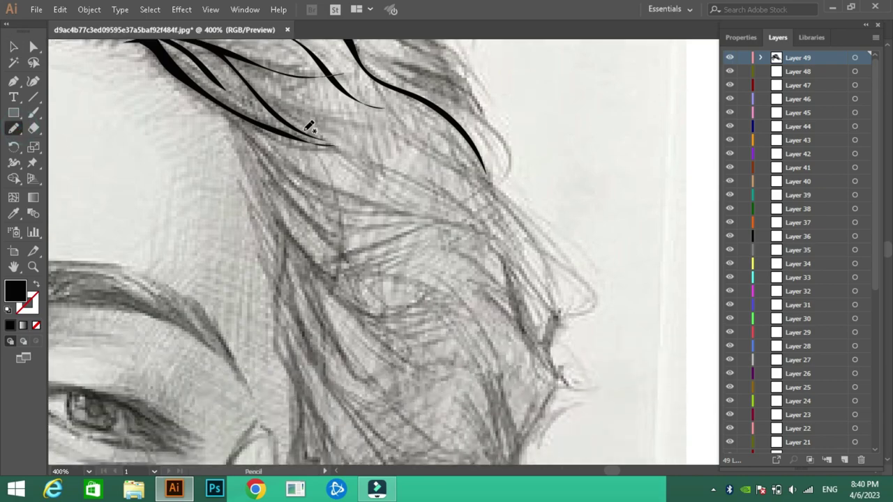
# Step: Draw a closed strand shape down the side hair and fill it black
pyautogui.press(',')
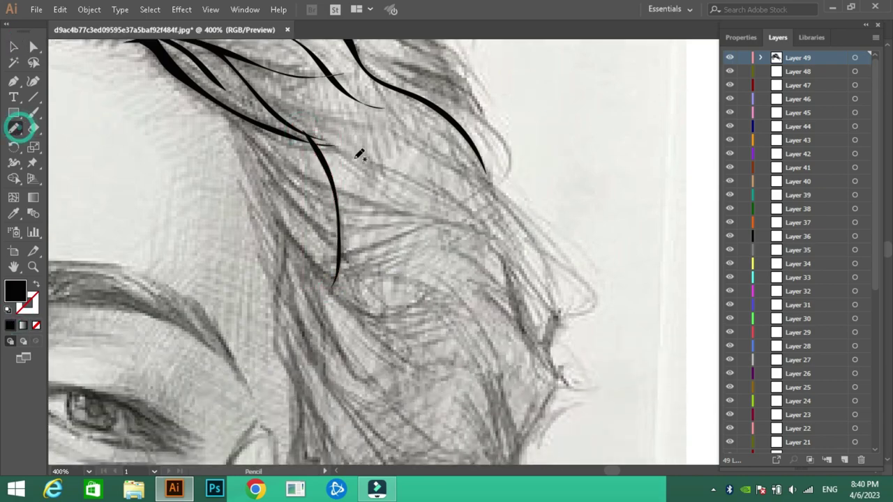
pyautogui.moveTo(230, 119); pyautogui.dragTo(436, 214)
pyautogui.moveTo(534, 278)
pyautogui.mouseDown()
pyautogui.moveTo(379, 216)
pyautogui.moveTo(417, 206)
pyautogui.mouseUp()
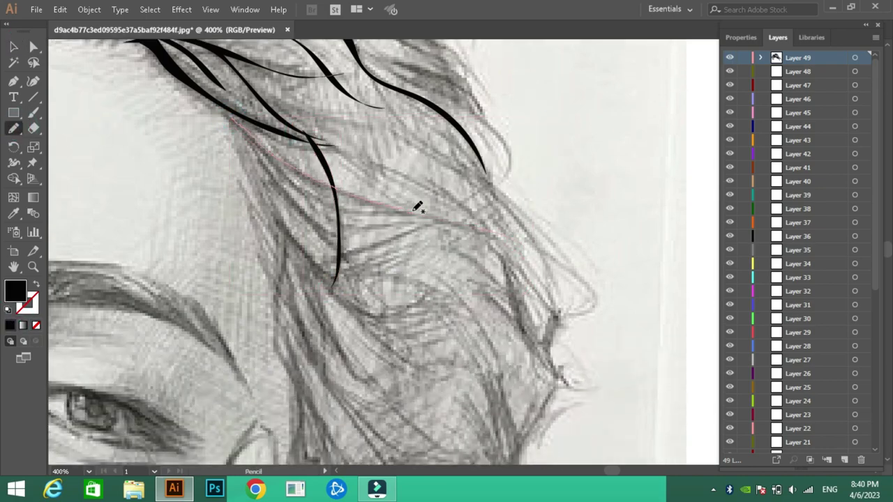
pyautogui.moveTo(534, 335); pyautogui.dragTo(511, 311)
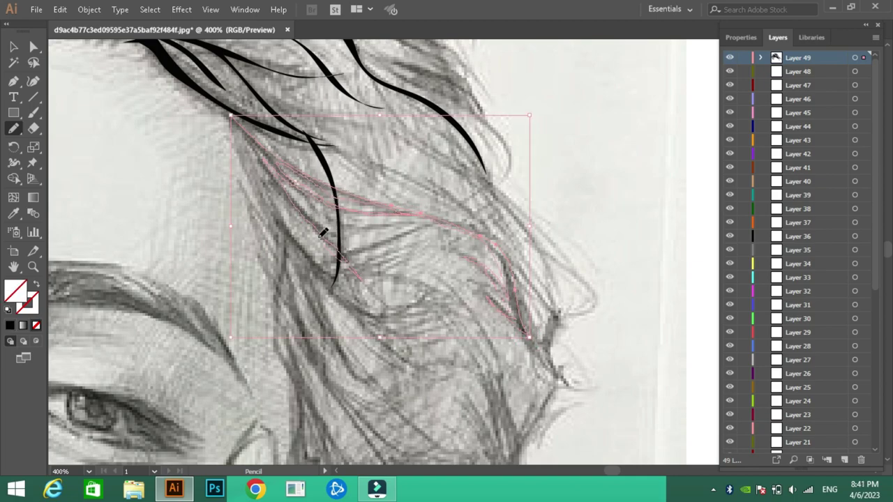
pyautogui.press(',')
pyautogui.scroll(-2, 251, 122)
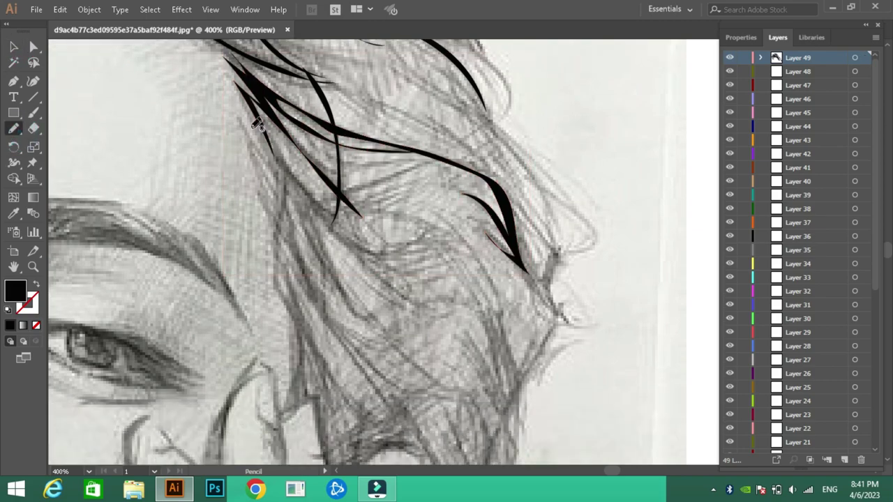
# Step: Trace two more strands side by side down the lower hair
pyautogui.moveTo(252, 124); pyautogui.dragTo(368, 249)
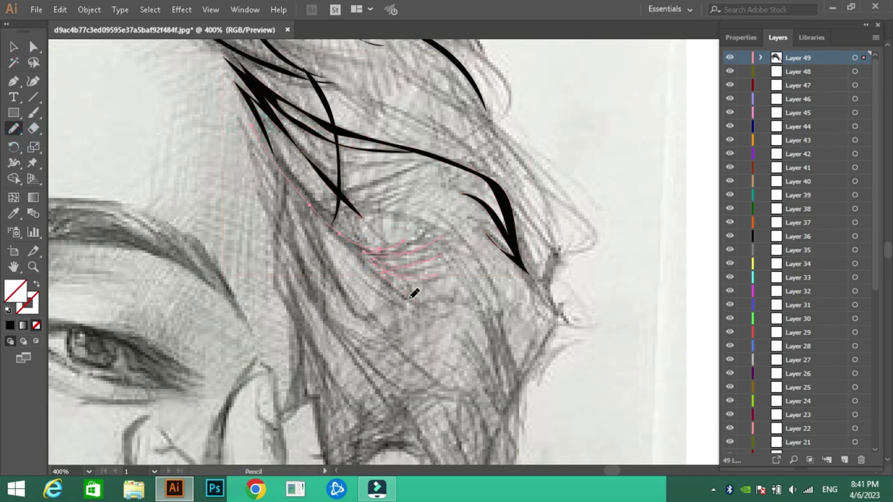
pyautogui.moveTo(284, 199); pyautogui.dragTo(374, 367)
pyautogui.moveTo(282, 223)
pyautogui.mouseDown()
pyautogui.moveTo(357, 394)
pyautogui.moveTo(292, 393)
pyautogui.mouseUp()
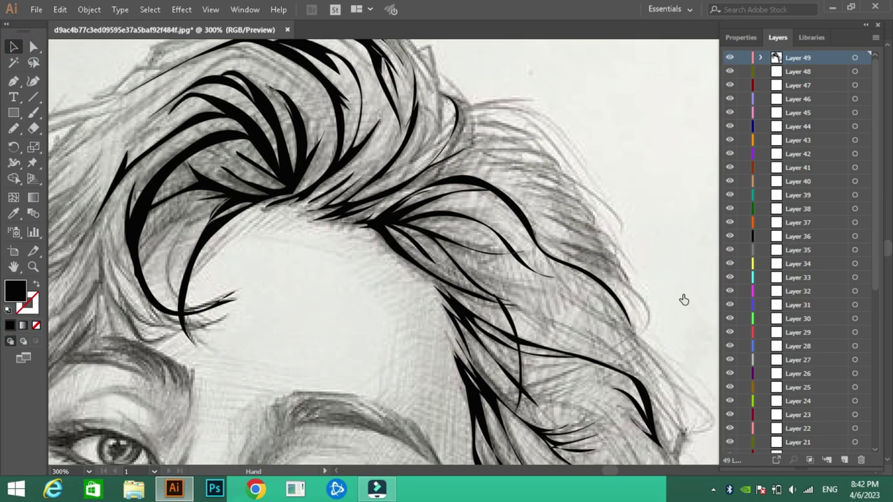
# Step: Lock Layer 49 and make Layer 48 the active drawing layer
pyautogui.scroll(-3, 501, 232)
pyautogui.press('n')
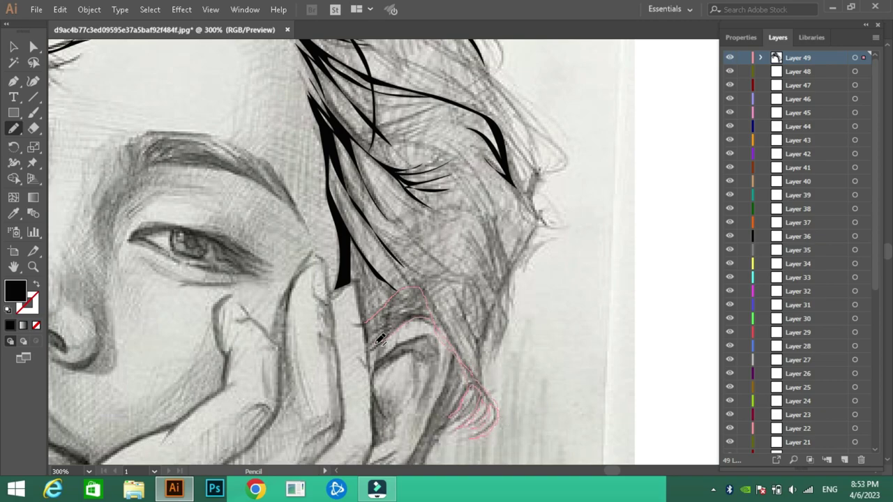
pyautogui.press('v')
pyautogui.scroll(4, 304, 174)
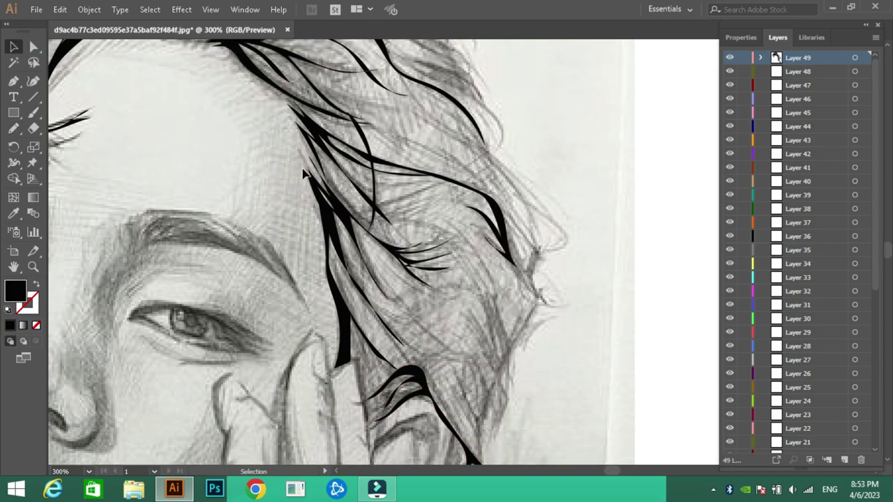
pyautogui.press('n')
pyautogui.click(744, 58)
pyautogui.click(798, 71)
# Step: Draw thin strands across the side hair and give them a dark fill
pyautogui.moveTo(338, 192); pyautogui.dragTo(436, 187)
pyautogui.moveTo(366, 212)
pyautogui.mouseDown()
pyautogui.moveTo(436, 201)
pyautogui.moveTo(514, 349)
pyautogui.moveTo(478, 314)
pyautogui.mouseUp()
pyautogui.moveTo(475, 272)
pyautogui.mouseDown()
pyautogui.moveTo(502, 313)
pyautogui.moveTo(447, 237)
pyautogui.mouseUp()
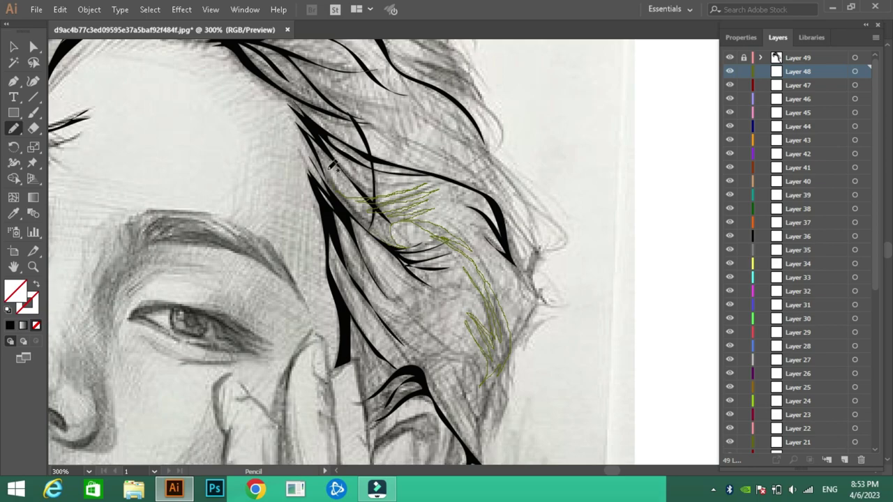
pyautogui.press(',')
pyautogui.click(549, 133)
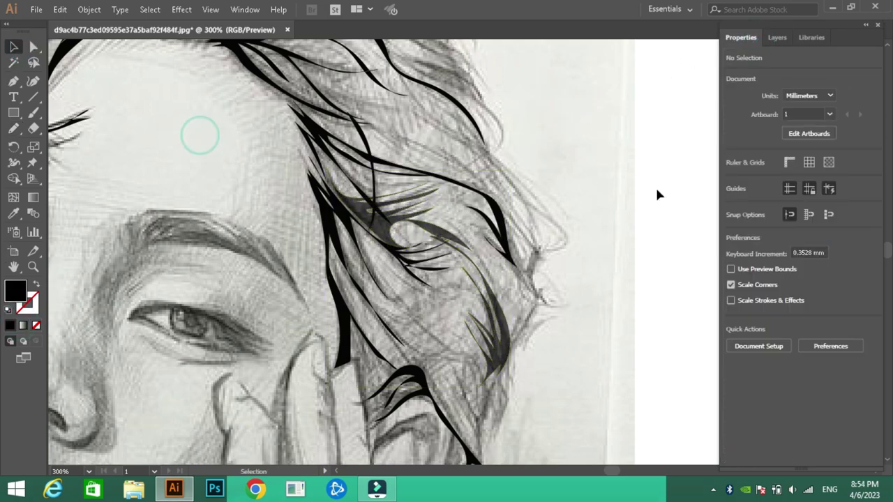
pyautogui.scroll(-1, 657, 193)
pyautogui.moveTo(361, 178); pyautogui.dragTo(458, 304)
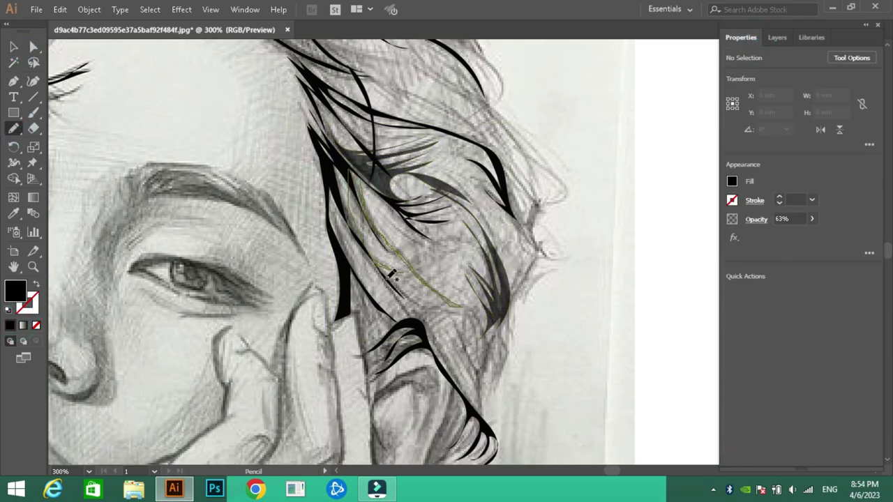
pyautogui.press('v')
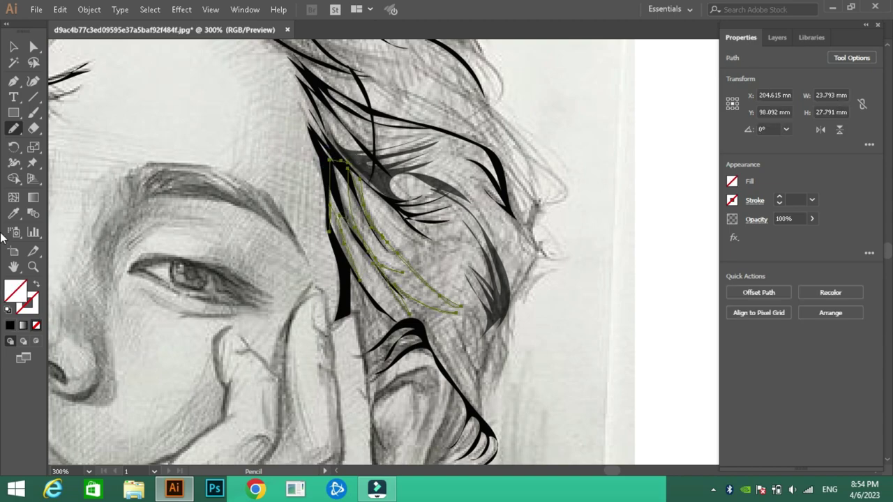
pyautogui.scroll(3, 314, 252)
# Step: Add thin highlight strands running to the hair's outer right edge
pyautogui.click(14, 129)
pyautogui.moveTo(255, 174)
pyautogui.mouseDown()
pyautogui.moveTo(322, 180)
pyautogui.moveTo(377, 208)
pyautogui.mouseUp()
pyautogui.moveTo(311, 212); pyautogui.dragTo(377, 216)
pyautogui.moveTo(400, 245); pyautogui.dragTo(342, 233)
pyautogui.moveTo(395, 264); pyautogui.dragTo(332, 243)
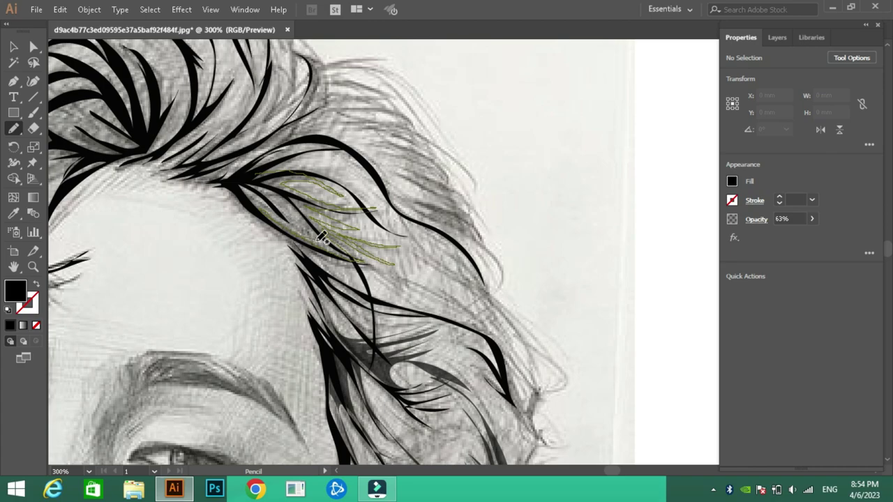
pyautogui.scroll(1, 418, 237)
pyautogui.moveTo(401, 230); pyautogui.dragTo(479, 263)
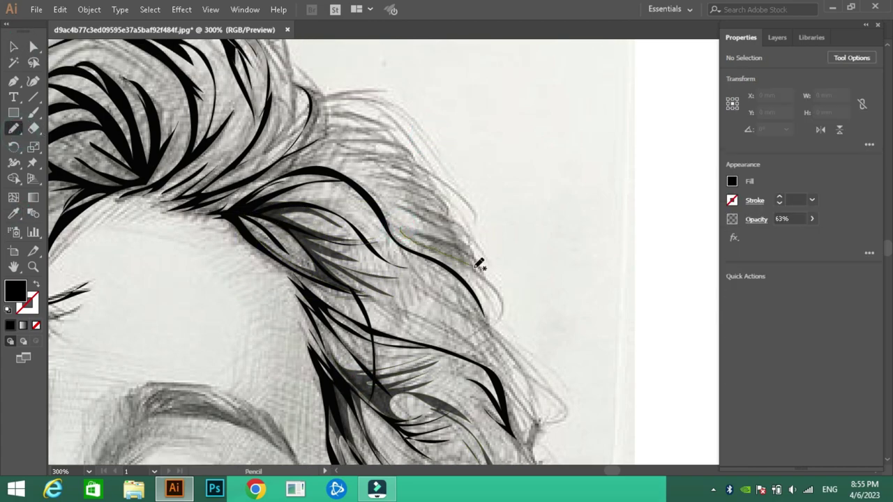
pyautogui.moveTo(428, 232); pyautogui.dragTo(480, 267)
pyautogui.moveTo(394, 195)
pyautogui.mouseDown()
pyautogui.moveTo(447, 217)
pyautogui.moveTo(376, 160)
pyautogui.moveTo(419, 161)
pyautogui.mouseUp()
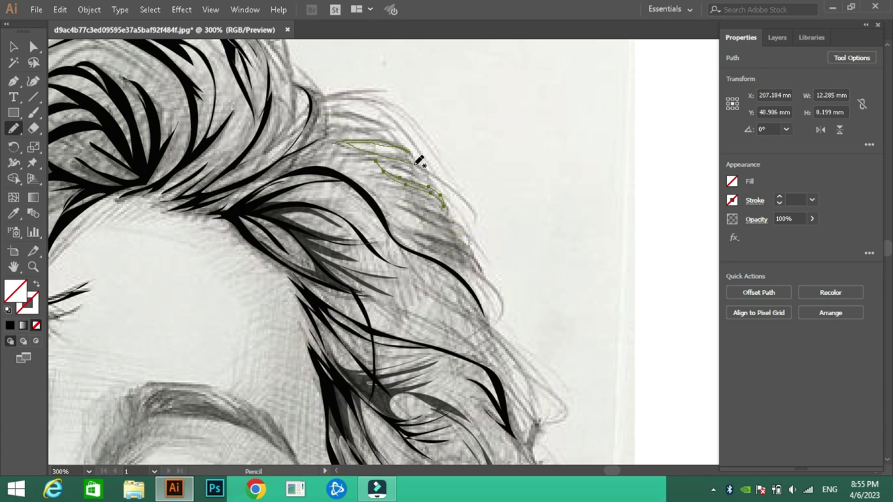
pyautogui.press('v')
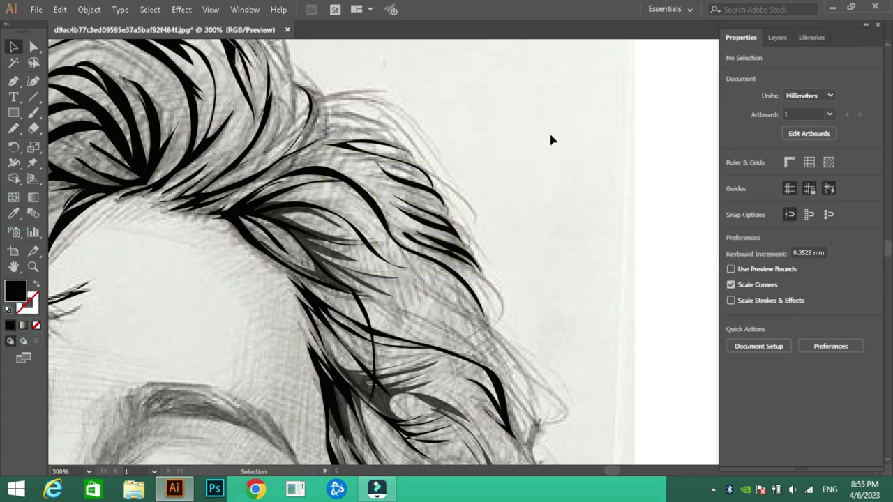
# Step: Draw a strand down the lower right hair and eyedropper the dark strand fill onto it
pyautogui.press('n')
pyautogui.moveTo(408, 253); pyautogui.dragTo(503, 364)
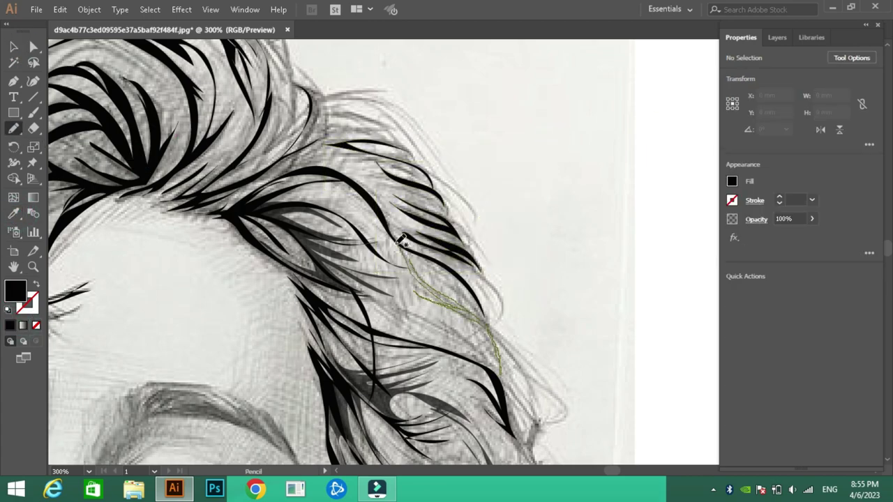
pyautogui.moveTo(380, 301); pyautogui.dragTo(484, 363)
pyautogui.press('i')
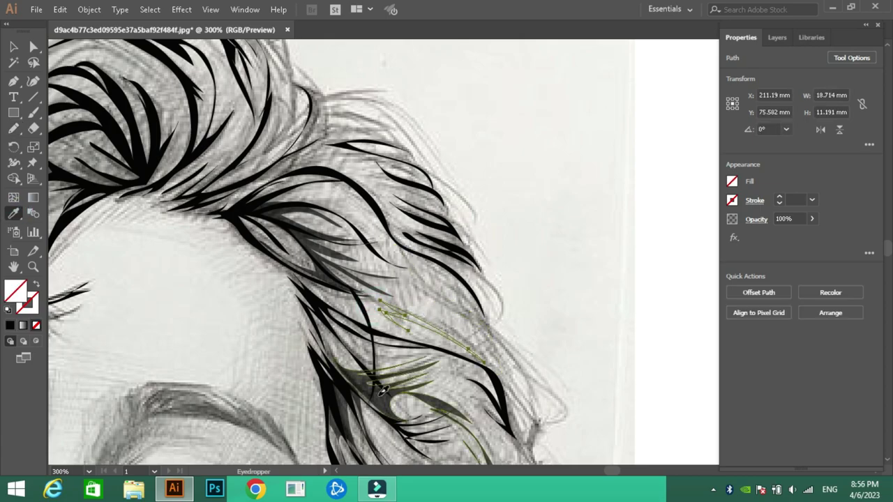
pyautogui.click(383, 391)
pyautogui.press('v')
pyautogui.click(578, 235)
pyautogui.scroll(5, 577, 235)
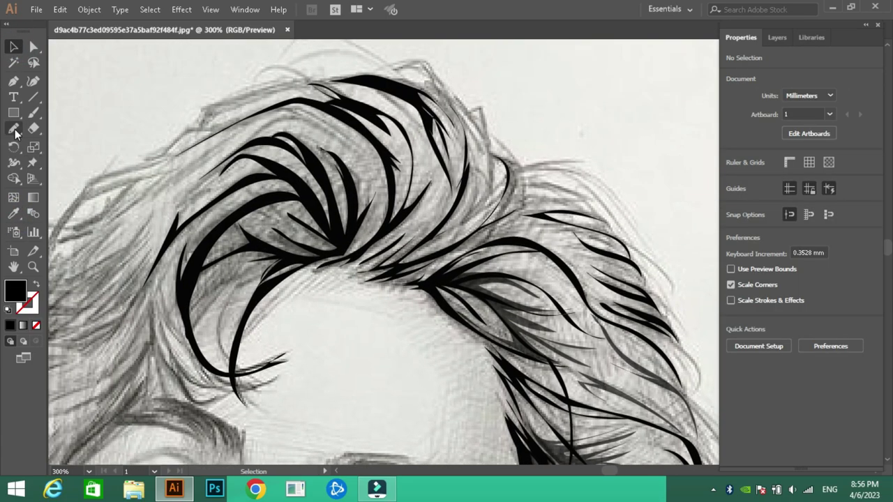
# Step: Trace looping strands over the front curl and a second strand on the right
pyautogui.click(14, 128)
pyautogui.moveTo(314, 241); pyautogui.dragTo(233, 213)
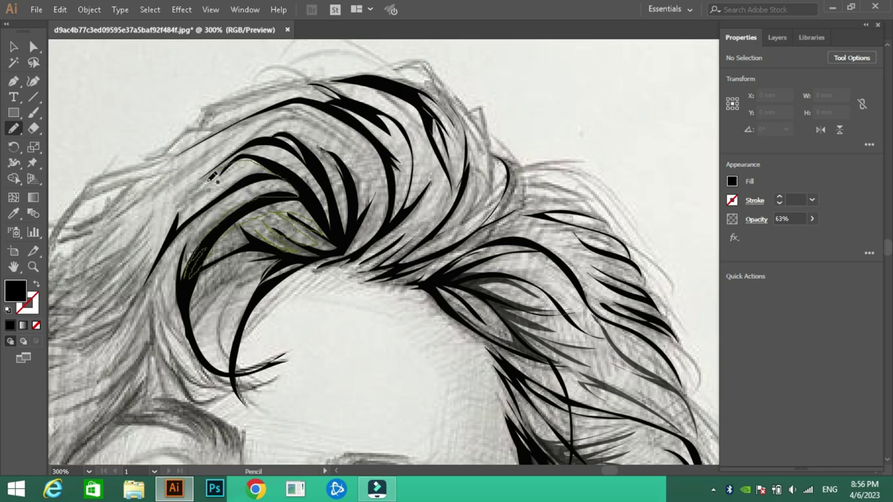
pyautogui.moveTo(213, 178); pyautogui.dragTo(265, 124)
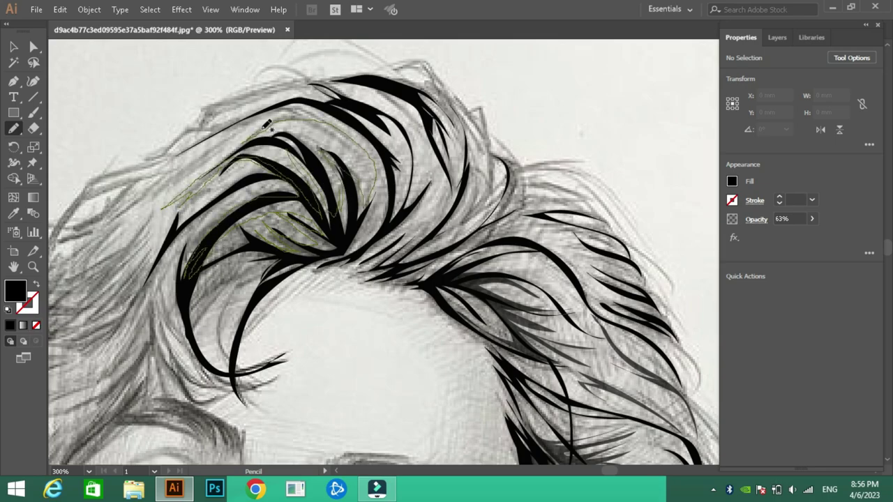
pyautogui.moveTo(367, 138); pyautogui.dragTo(335, 253)
pyautogui.moveTo(537, 222)
pyautogui.mouseDown()
pyautogui.moveTo(498, 180)
pyautogui.moveTo(418, 273)
pyautogui.mouseUp()
pyautogui.hotkey('ctrl', 'shift', 'a')
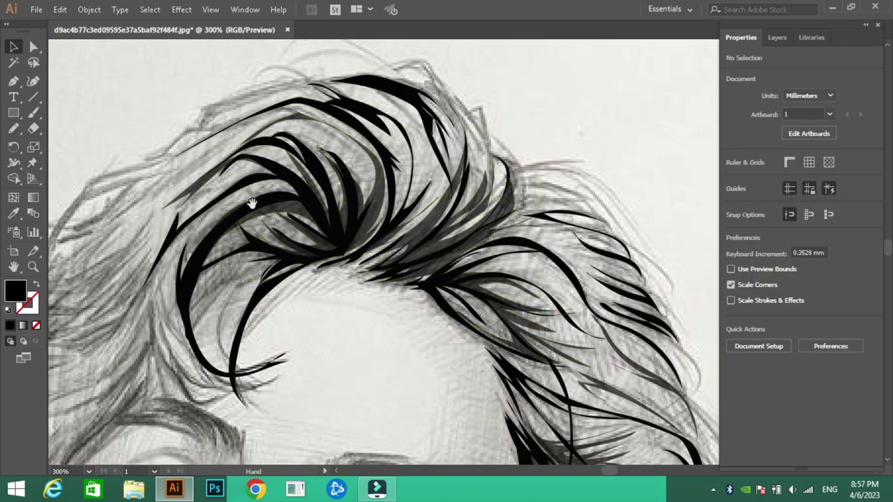
# Step: Draw strands along the top of the hair and sample the dark fill onto them
pyautogui.hscroll(-5, 451, 85)
pyautogui.moveTo(487, 78); pyautogui.dragTo(371, 150)
pyautogui.hotkey('ctrl', 'shift', 'a')
pyautogui.moveTo(407, 174)
pyautogui.mouseDown()
pyautogui.moveTo(304, 259)
pyautogui.moveTo(411, 154)
pyautogui.mouseUp()
pyautogui.press('i')
pyautogui.click(419, 148)
pyautogui.hotkey('ctrl', 'shift', 'a')
pyautogui.scroll(-2, 412, 119)
pyautogui.press('n')
# Step: Draw fanning strands on the forehead hair and fill them solid black
pyautogui.moveTo(408, 110)
pyautogui.mouseDown()
pyautogui.moveTo(325, 185)
pyautogui.moveTo(415, 103)
pyautogui.mouseUp()
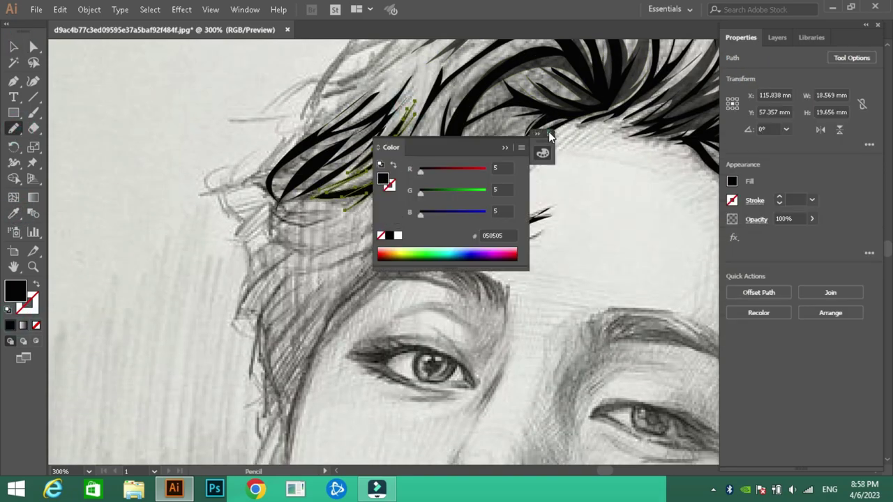
pyautogui.moveTo(446, 214); pyautogui.dragTo(534, 243)
pyautogui.moveTo(454, 234); pyautogui.dragTo(491, 255)
pyautogui.moveTo(418, 177)
pyautogui.mouseDown()
pyautogui.moveTo(418, 200)
pyautogui.moveTo(369, 261)
pyautogui.mouseUp()
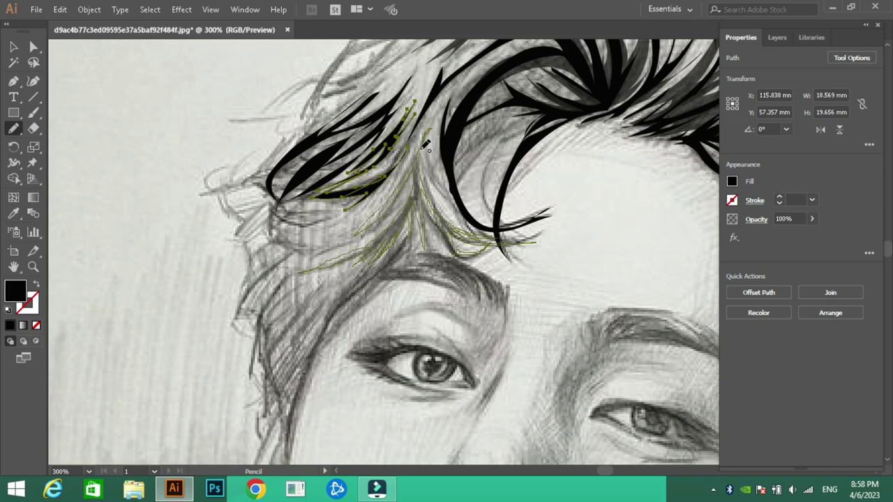
pyautogui.hotkey('ctrl', 'shift', 'a')
pyautogui.press('v')
pyautogui.scroll(-1, 209, 209)
# Step: Trace three black strands along the left hair edge beside the temple
pyautogui.press('n')
pyautogui.moveTo(352, 236); pyautogui.dragTo(279, 341)
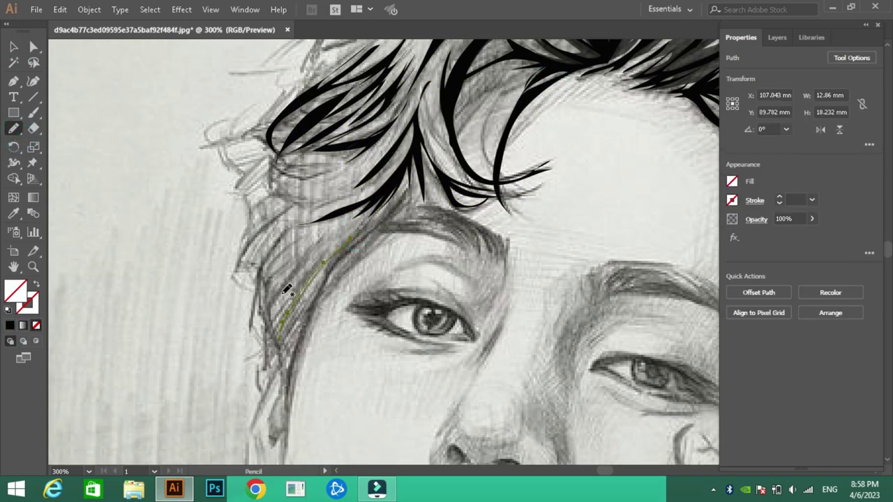
pyautogui.moveTo(307, 237); pyautogui.dragTo(272, 317)
pyautogui.moveTo(325, 255); pyautogui.dragTo(275, 331)
pyautogui.press('v')
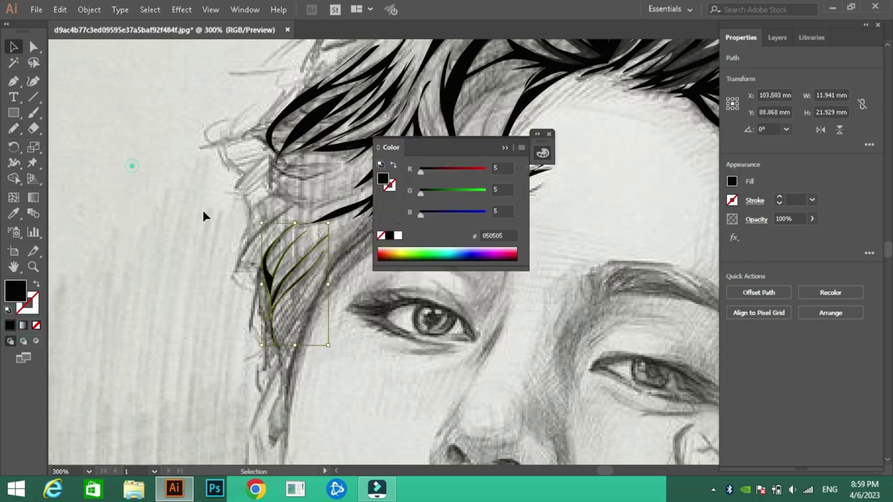
pyautogui.click(549, 134)
pyautogui.press('n')
pyautogui.scroll(3, 384, 251)
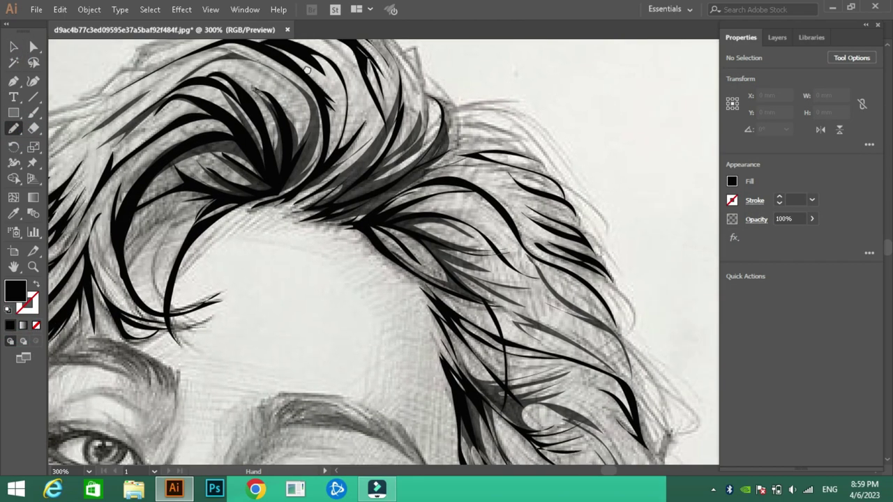
# Step: Lock Layer 48, make Layer 47 the drawing layer, and zoom out to see the hairline
pyautogui.click(777, 37)
pyautogui.click(744, 71)
pyautogui.click(797, 85)
pyautogui.hotkey('ctrl', '-')
# Step: Trace the front hair outline up the face and across the top, then fill it black
pyautogui.moveTo(143, 382)
pyautogui.mouseDown()
pyautogui.moveTo(115, 293)
pyautogui.moveTo(118, 222)
pyautogui.mouseUp()
pyautogui.moveTo(121, 185); pyautogui.dragTo(265, 111)
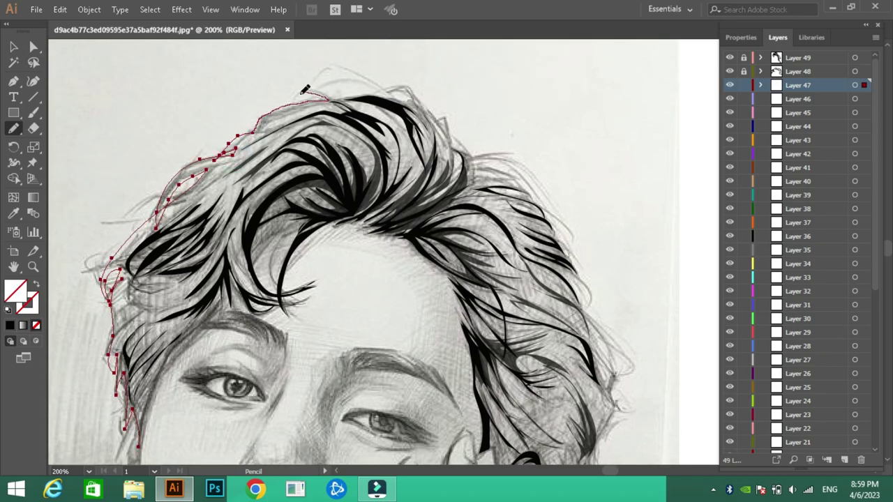
pyautogui.moveTo(304, 89); pyautogui.dragTo(392, 93)
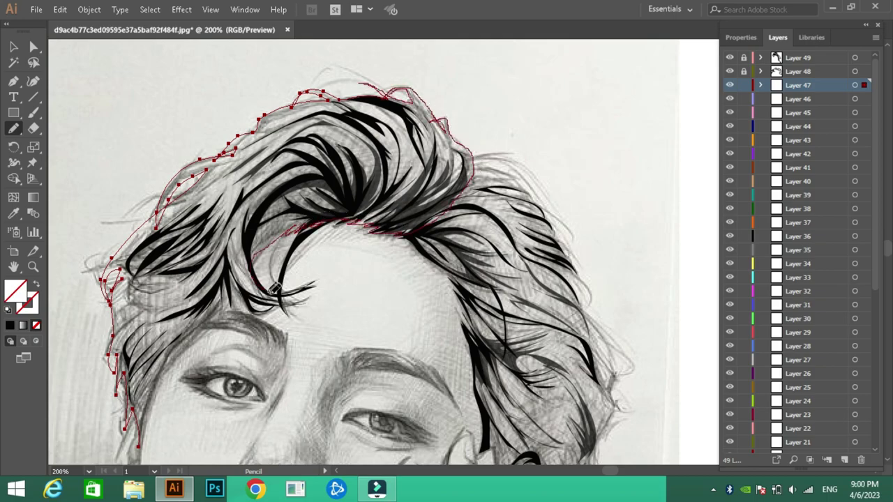
pyautogui.scroll(-3, 190, 333)
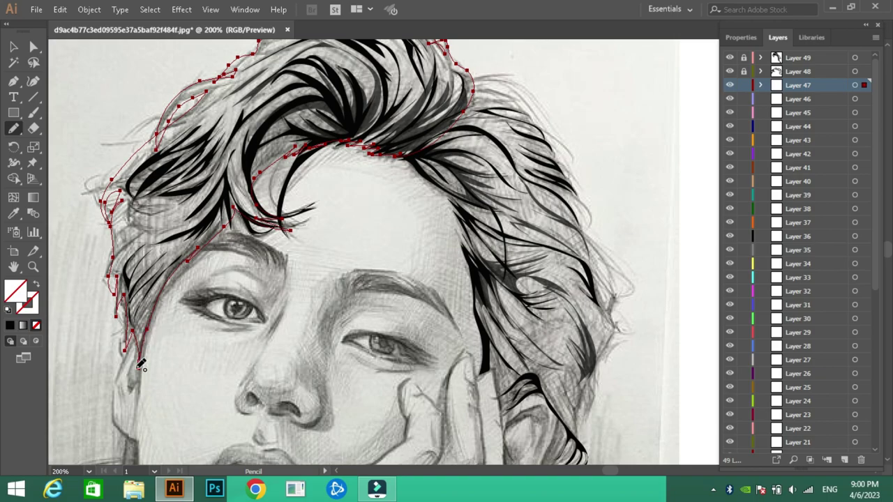
pyautogui.doubleClick(16, 289)
pyautogui.click(609, 152)
pyautogui.click(542, 153)
pyautogui.keyDown('ctrl'); pyautogui.click(413, 171); pyautogui.keyUp('ctrl')
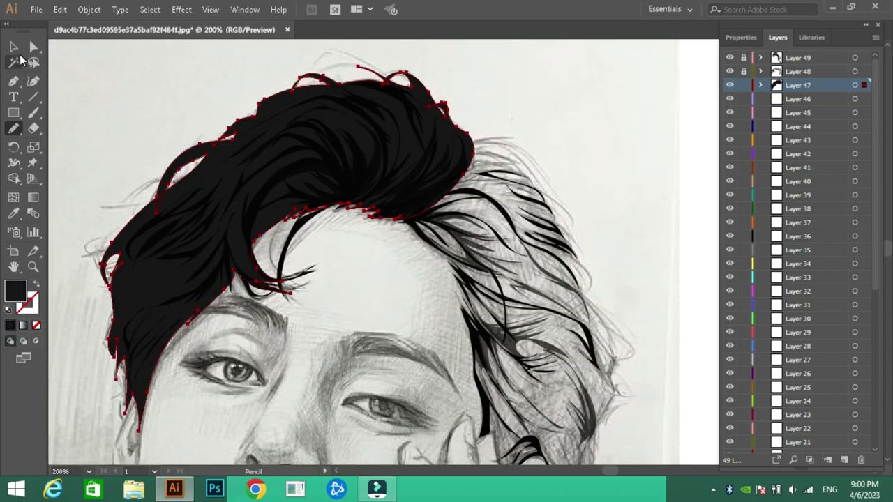
# Step: Trace the hair edge down the right side past the ear and back up to close it
pyautogui.scroll(1, 414, 171)
pyautogui.moveTo(414, 171); pyautogui.dragTo(480, 320)
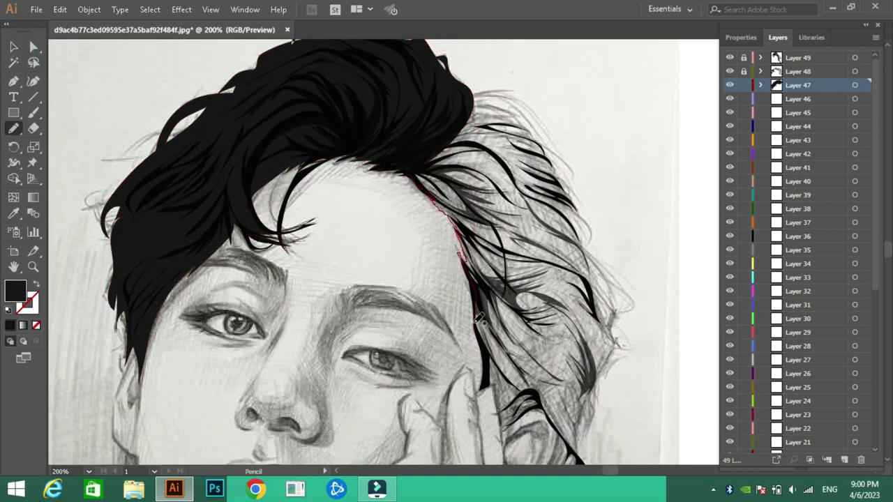
pyautogui.scroll(-3, 499, 270)
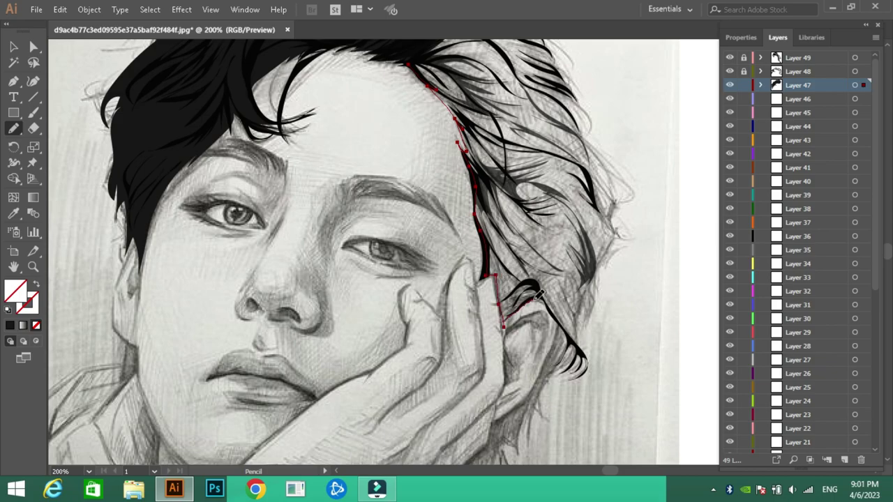
pyautogui.moveTo(547, 366); pyautogui.dragTo(493, 414)
pyautogui.scroll(-4, 492, 414)
pyautogui.scroll(-1, 495, 390)
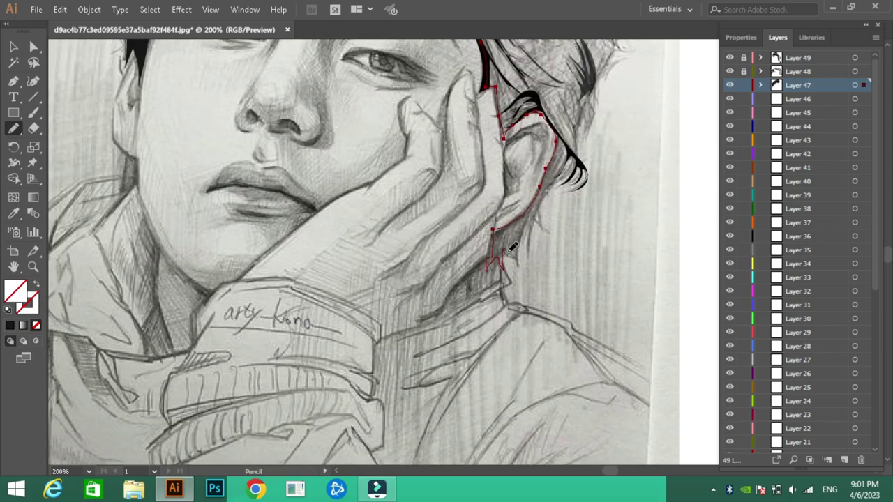
pyautogui.moveTo(588, 180)
pyautogui.mouseDown()
pyautogui.moveTo(596, 105)
pyautogui.moveTo(597, 293)
pyautogui.mouseUp()
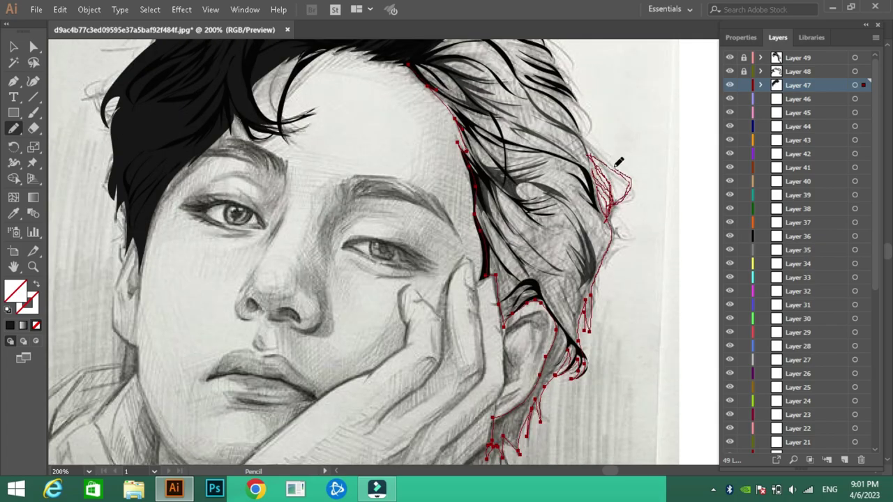
pyautogui.scroll(3, 618, 164)
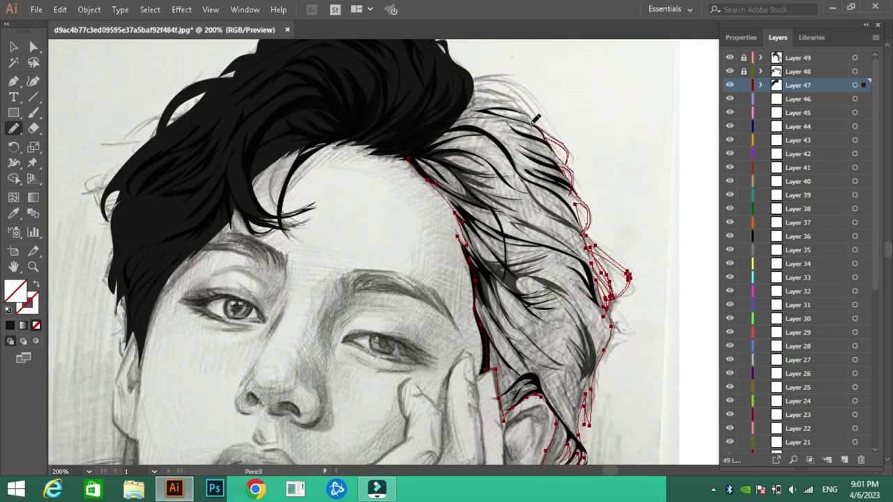
pyautogui.scroll(2, 535, 118)
pyautogui.moveTo(548, 187); pyautogui.dragTo(494, 136)
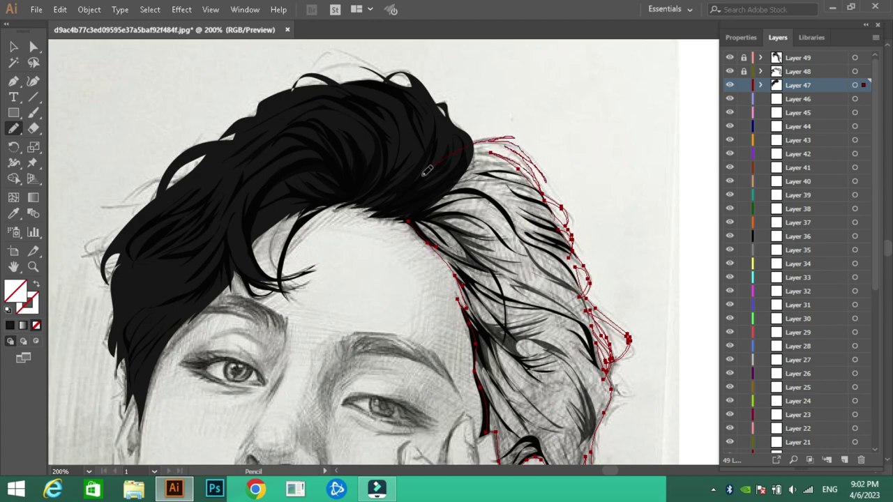
pyautogui.moveTo(427, 170); pyautogui.dragTo(419, 174)
# Step: Fill the right-side outline black, adjust the hair shapes' opacity, and relock Layer 48
pyautogui.press('v')
pyautogui.hotkey('ctrl', 'a')
pyautogui.click(740, 37)
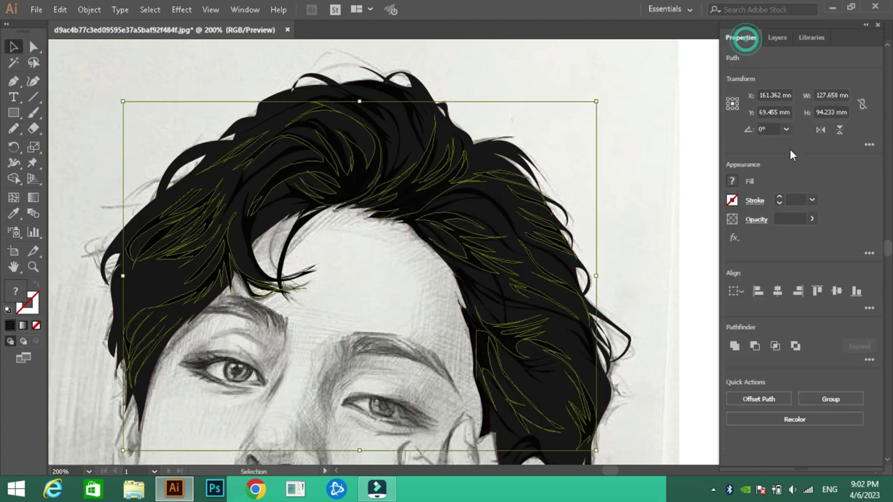
pyautogui.click(811, 219)
pyautogui.click(787, 235)
pyautogui.click(677, 113)
pyautogui.click(777, 36)
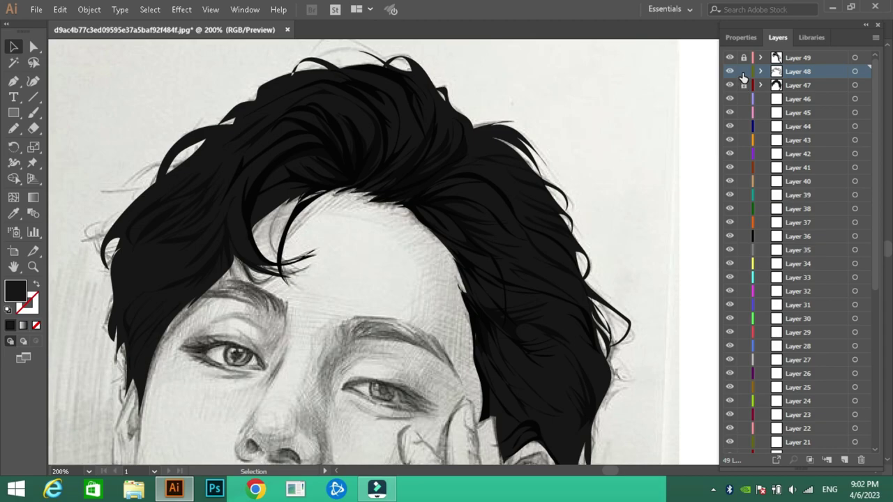
pyautogui.click(744, 72)
# Step: Draw freehand highlight strands across the crown and down the right-side hair
pyautogui.click(14, 131)
pyautogui.moveTo(236, 224); pyautogui.dragTo(308, 135)
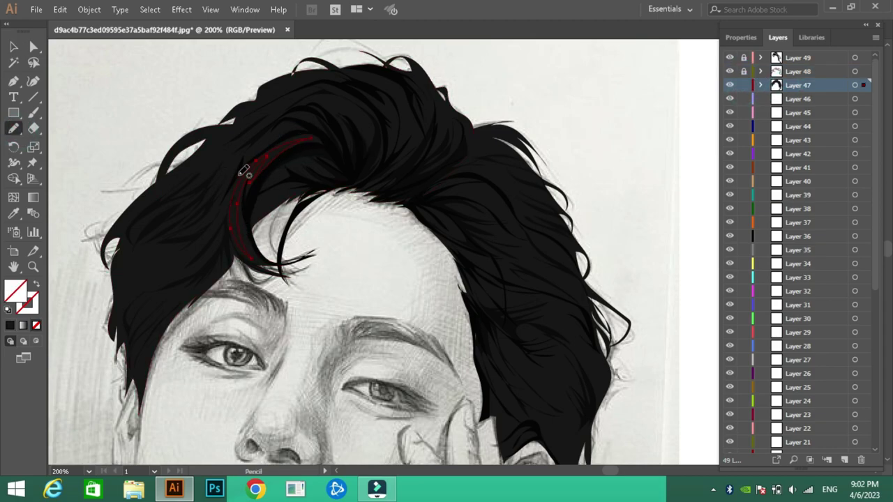
pyautogui.moveTo(207, 237); pyautogui.dragTo(192, 270)
pyautogui.scroll(3, 251, 230)
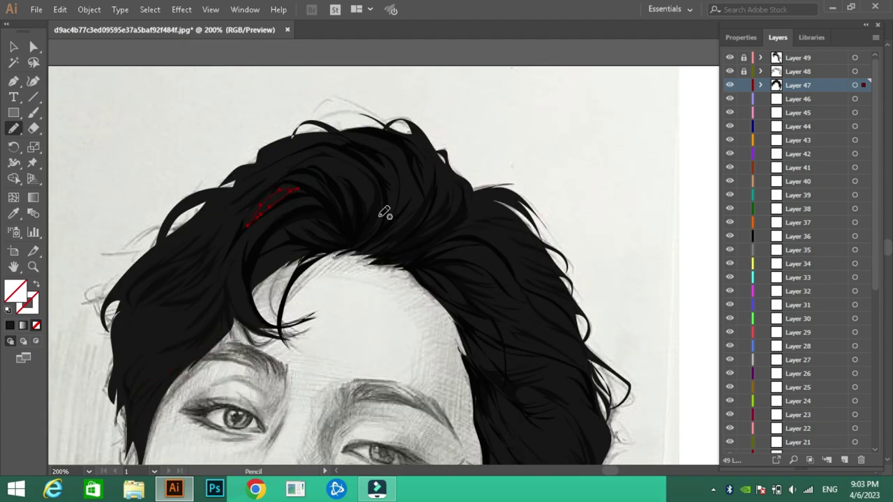
pyautogui.moveTo(351, 189)
pyautogui.mouseDown()
pyautogui.moveTo(366, 210)
pyautogui.moveTo(412, 143)
pyautogui.mouseUp()
pyautogui.moveTo(449, 194); pyautogui.dragTo(436, 227)
pyautogui.scroll(-2, 545, 251)
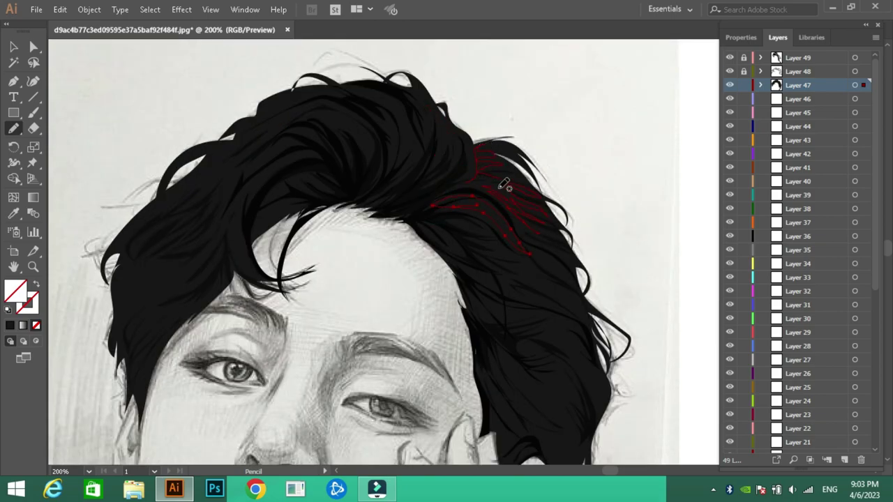
pyautogui.moveTo(504, 184); pyautogui.dragTo(534, 249)
pyautogui.scroll(-3, 552, 225)
pyautogui.scroll(-2, 551, 226)
pyautogui.moveTo(522, 131); pyautogui.dragTo(591, 220)
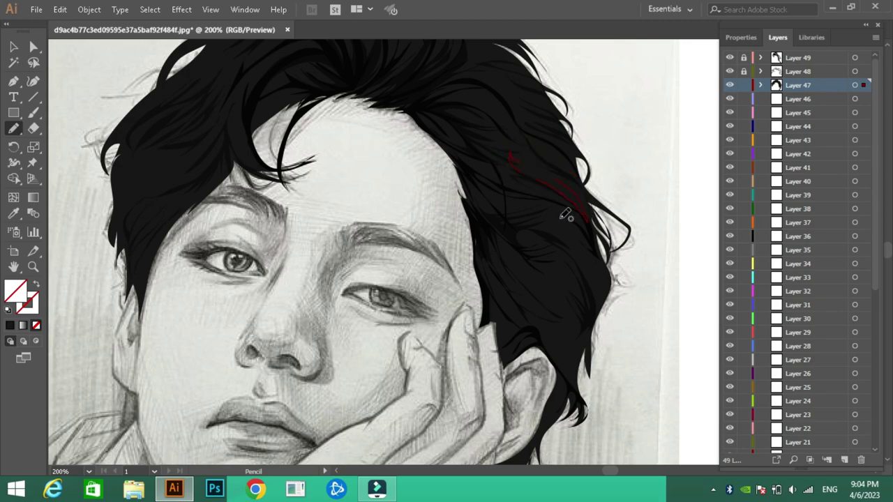
pyautogui.moveTo(516, 201); pyautogui.dragTo(608, 273)
pyautogui.scroll(3, 210, 154)
# Step: Fill all the drawn strands with dark gray 2d2d2d
pyautogui.hotkey('ctrl', 'a')
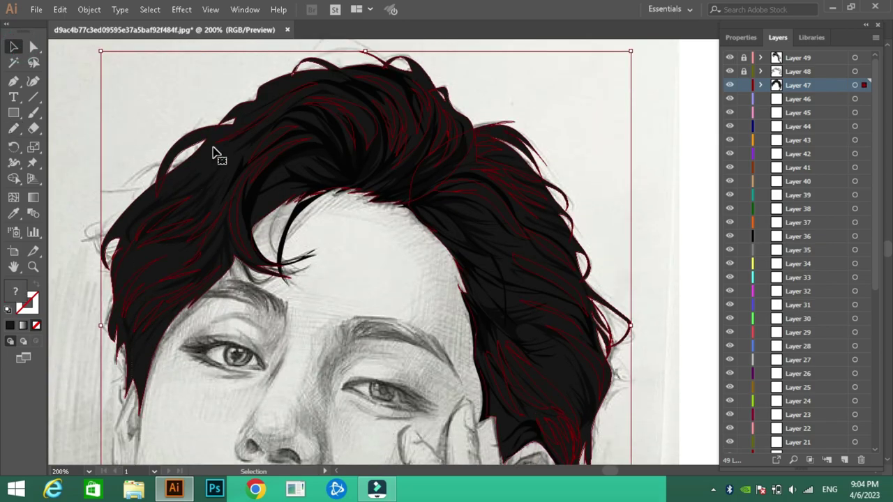
pyautogui.press('i')
pyautogui.doubleClick(15, 288)
pyautogui.write('2d2d2d')
pyautogui.click(611, 152)
pyautogui.press('v')
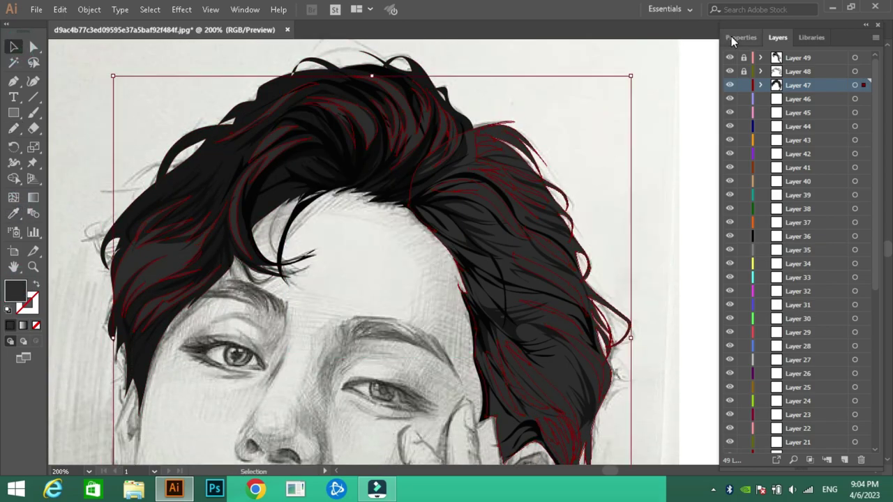
pyautogui.click(731, 36)
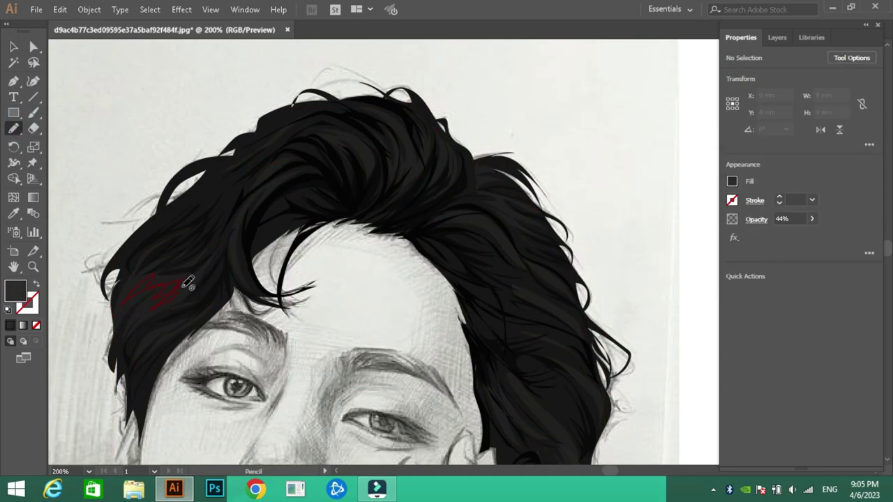
# Step: Draw four more strands near the hair top and down the right side
pyautogui.moveTo(363, 112); pyautogui.dragTo(403, 130)
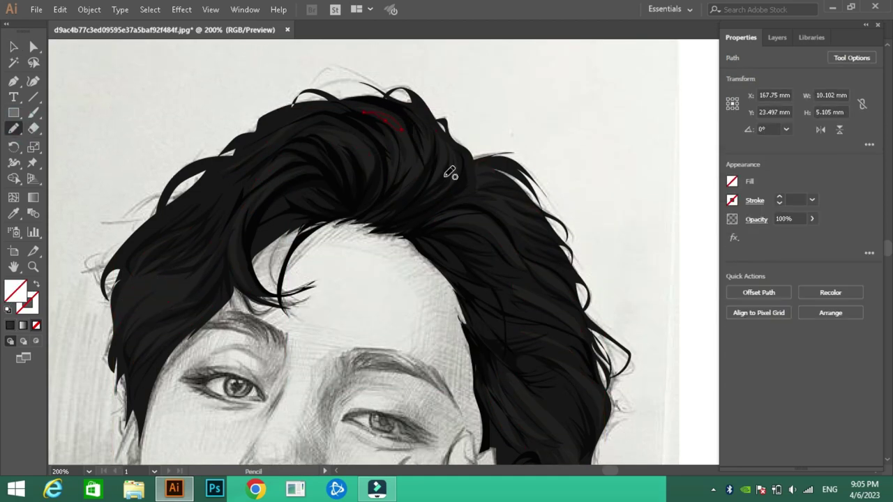
pyautogui.moveTo(464, 220); pyautogui.dragTo(520, 256)
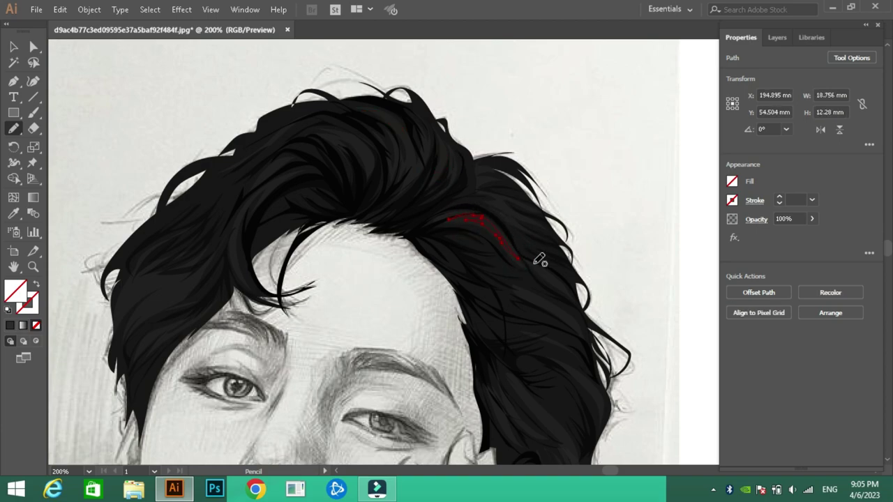
pyautogui.moveTo(522, 297); pyautogui.dragTo(575, 327)
pyautogui.moveTo(479, 186); pyautogui.dragTo(512, 175)
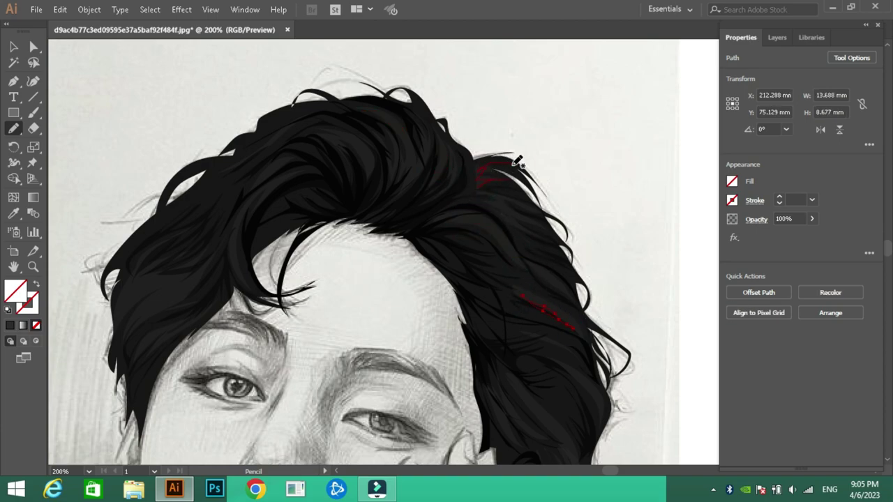
# Step: Recolor the new left, top and right strands with the dark gray fill
pyautogui.press('v')
pyautogui.click(152, 290)
pyautogui.click(10, 326)
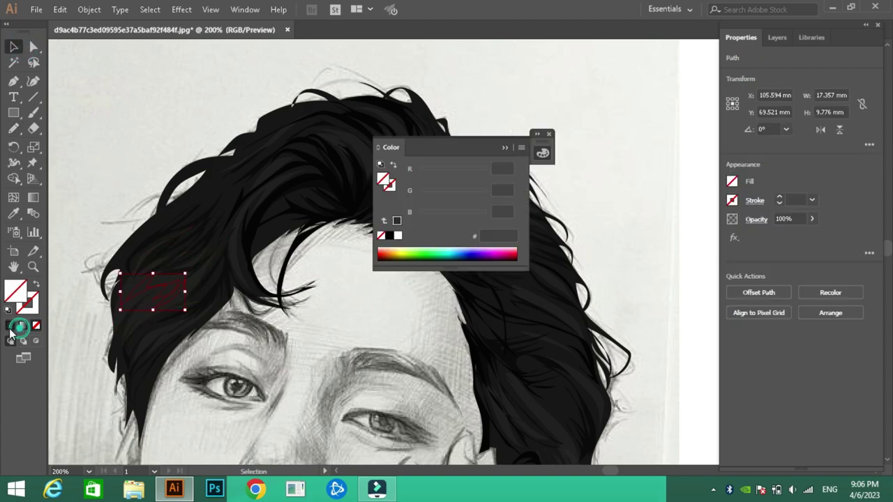
pyautogui.click(358, 144)
pyautogui.click(84, 251)
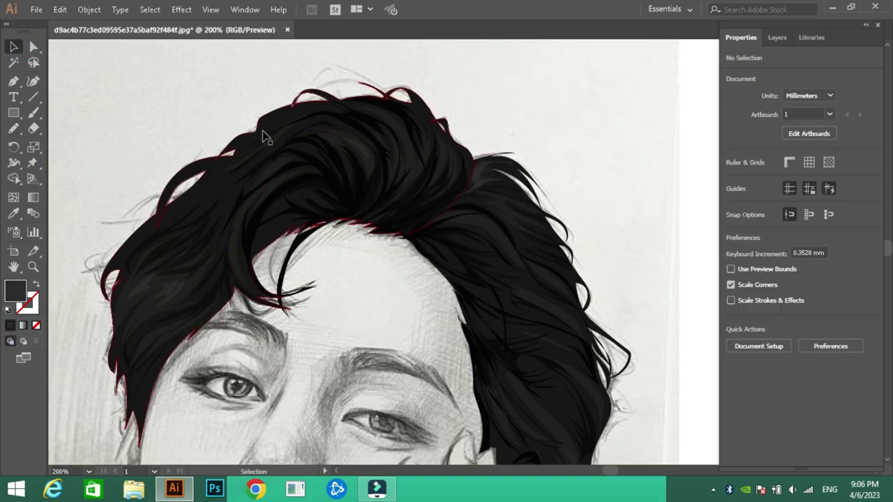
pyautogui.click(389, 123)
pyautogui.click(537, 141)
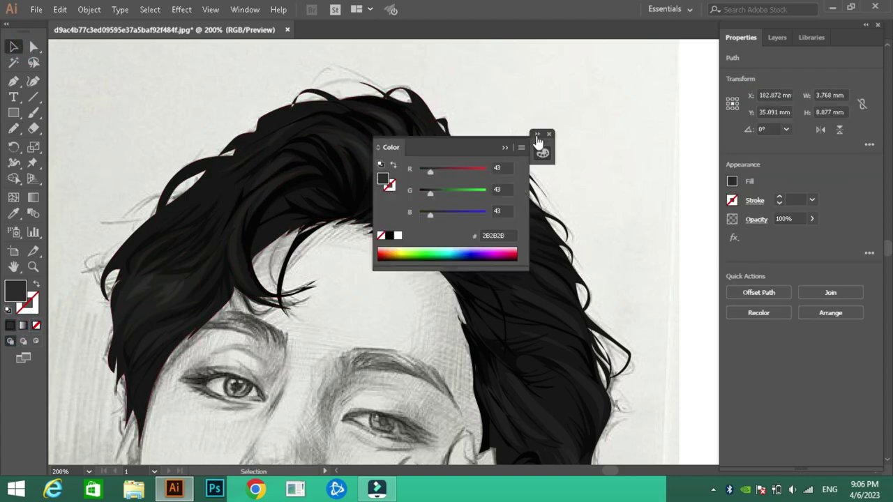
pyautogui.click(498, 235)
pyautogui.click(548, 130)
pyautogui.click(537, 303)
pyautogui.click(550, 133)
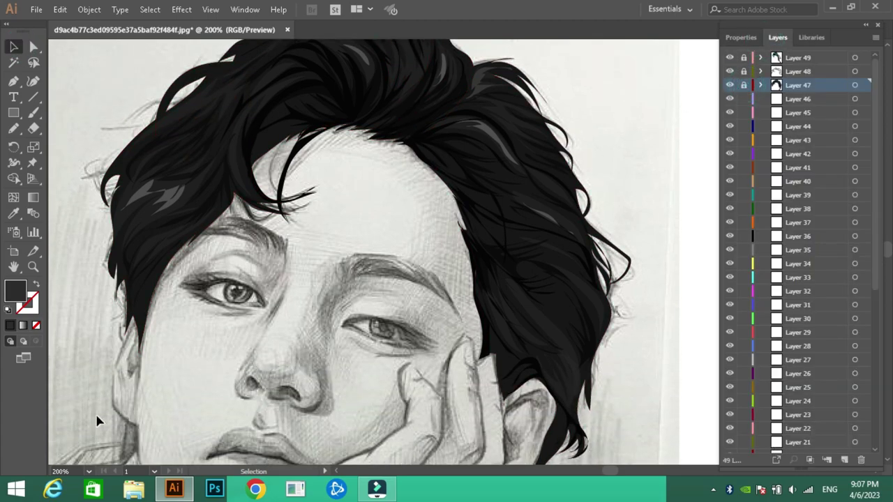
# Step: Fit the artboard in view and hide the pencil sketch layer, Layer 1
pyautogui.hotkey('ctrl', '0')
pyautogui.scroll(-5, 761, 175)
pyautogui.click(730, 442)
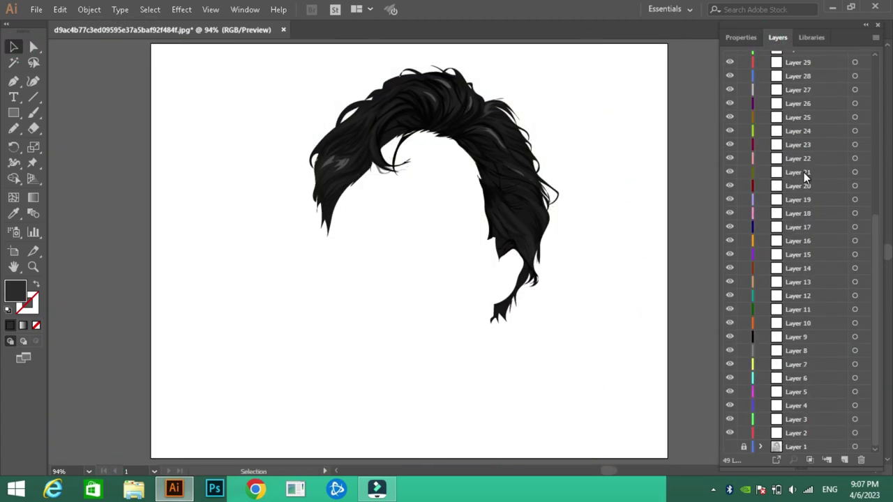